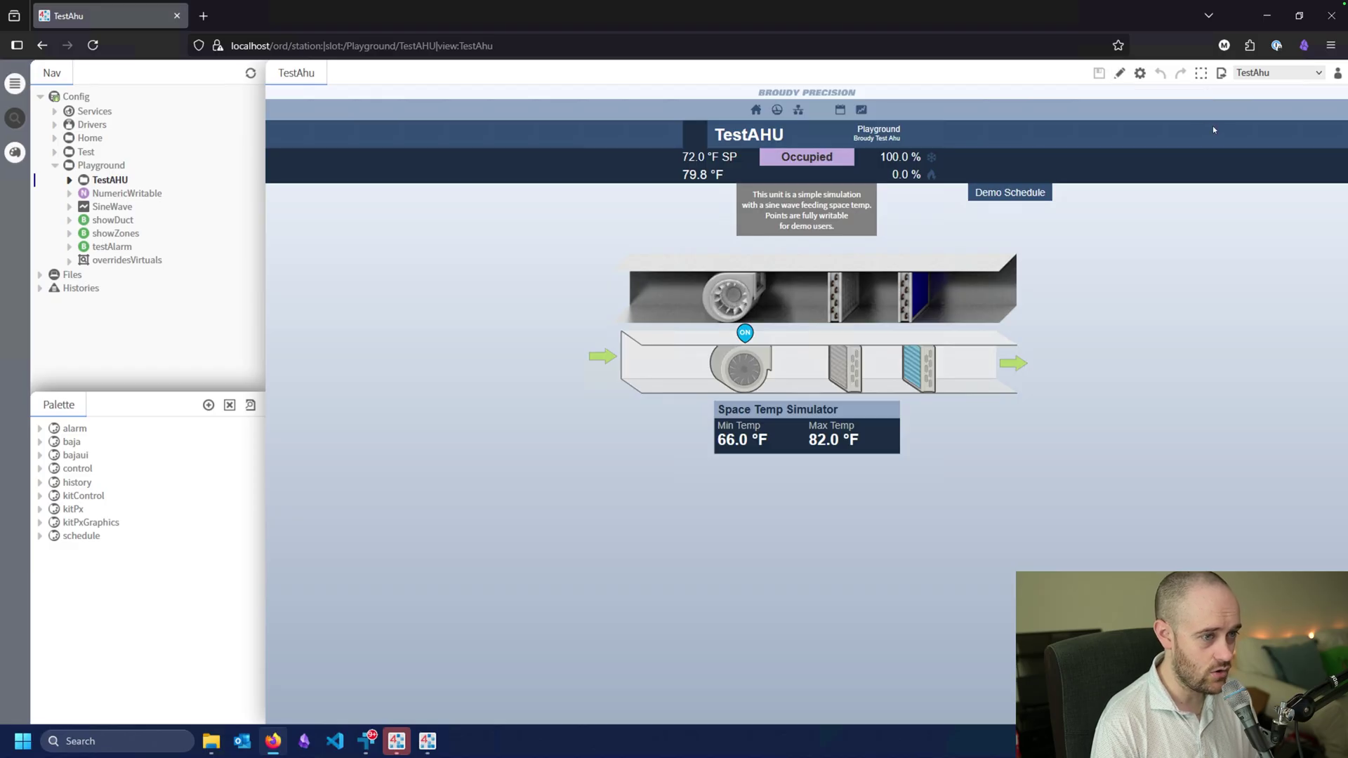
# - Check the available views, then briefly edit TestAhu and widen the graphic canvas
pyautogui.click(1277, 73)
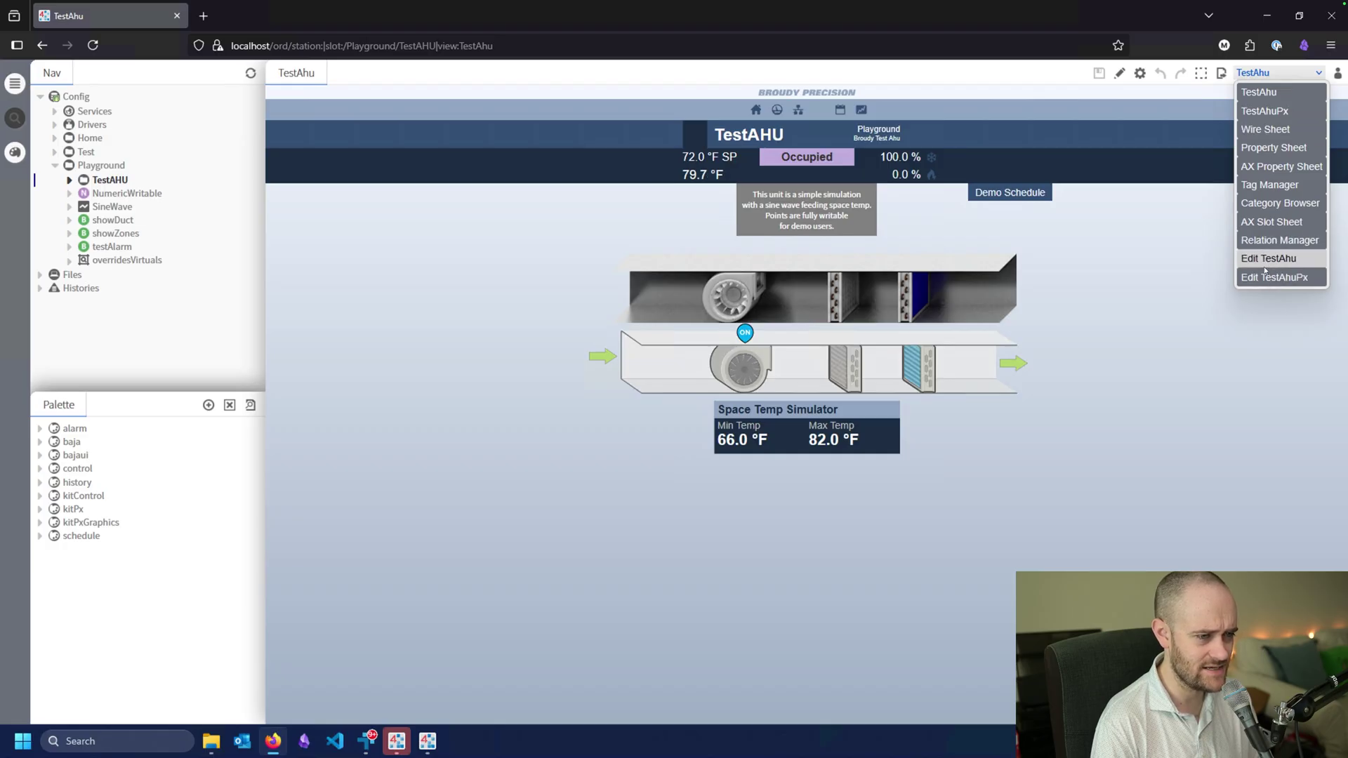
pyautogui.press('ctrl')
pyautogui.press('ctrl')
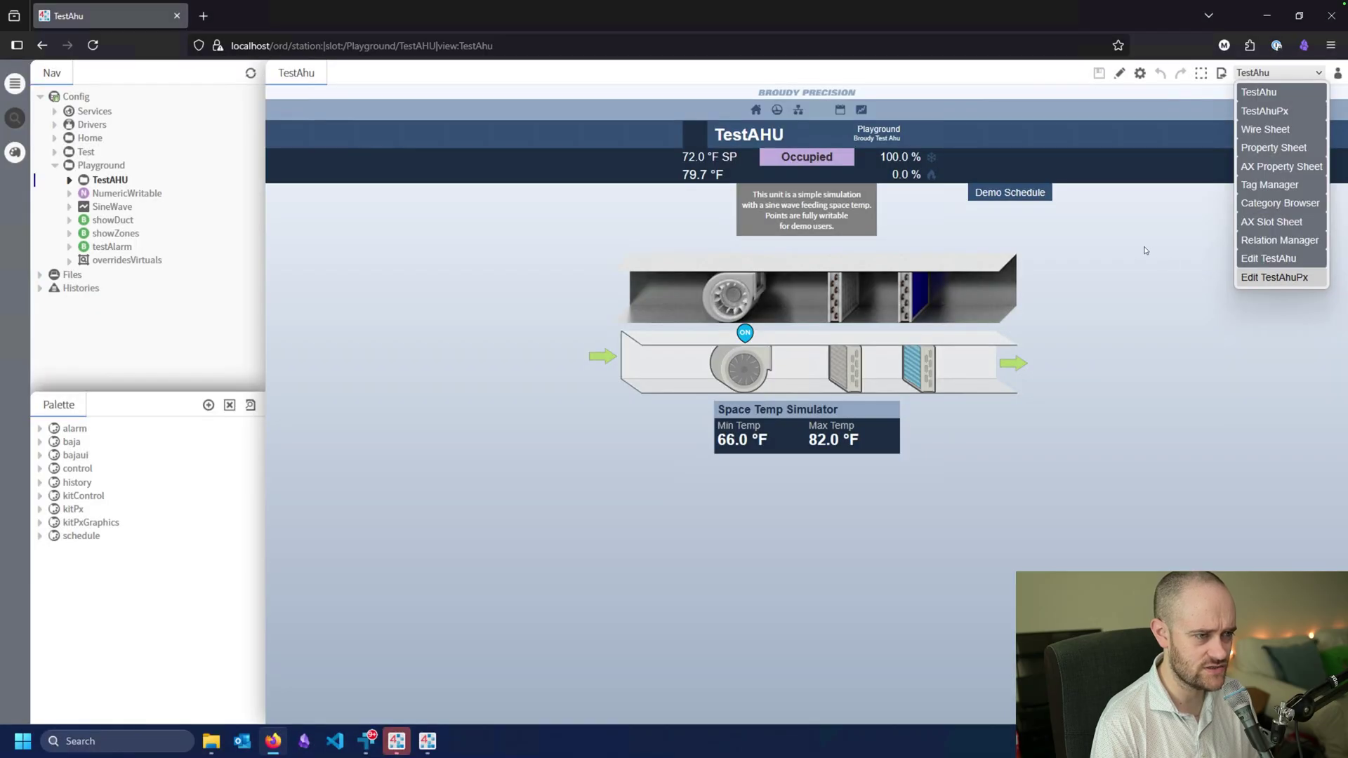
pyautogui.click(1112, 95)
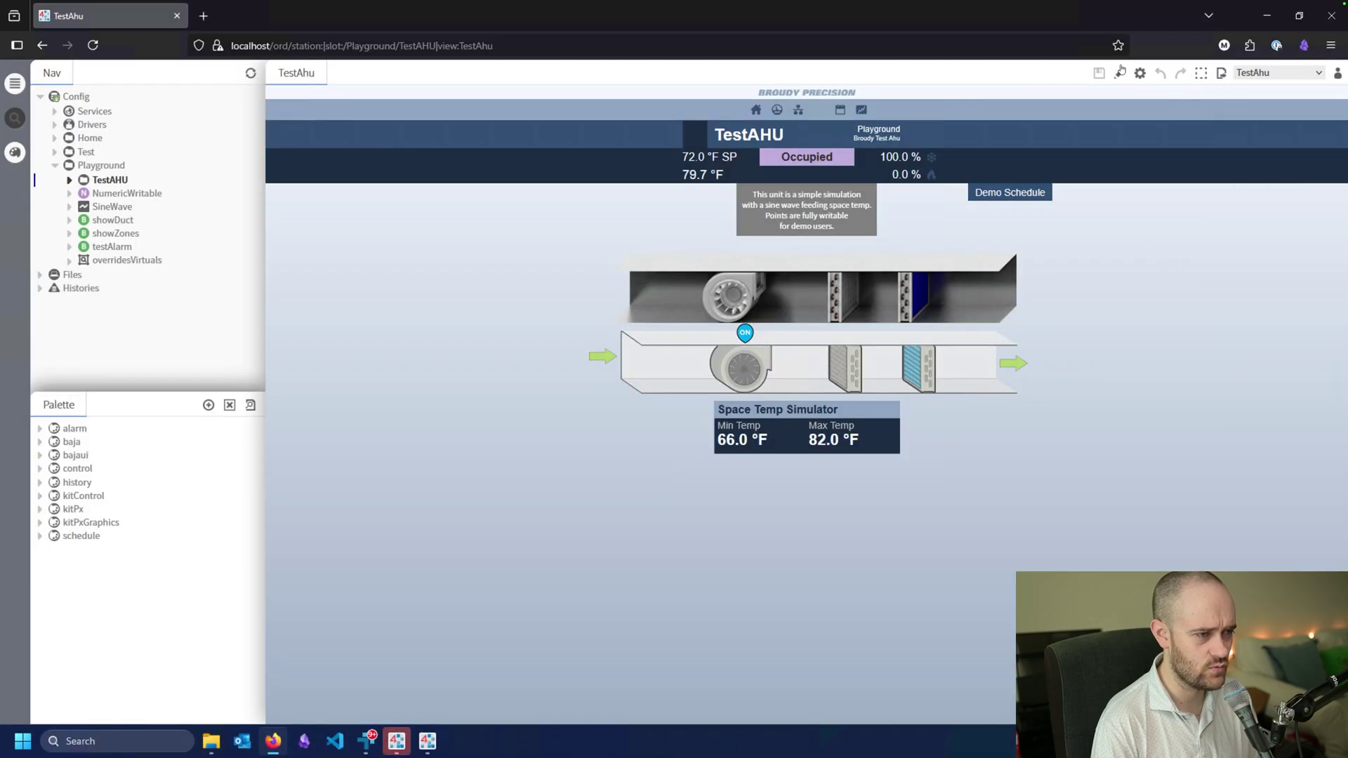
pyautogui.click(1120, 73)
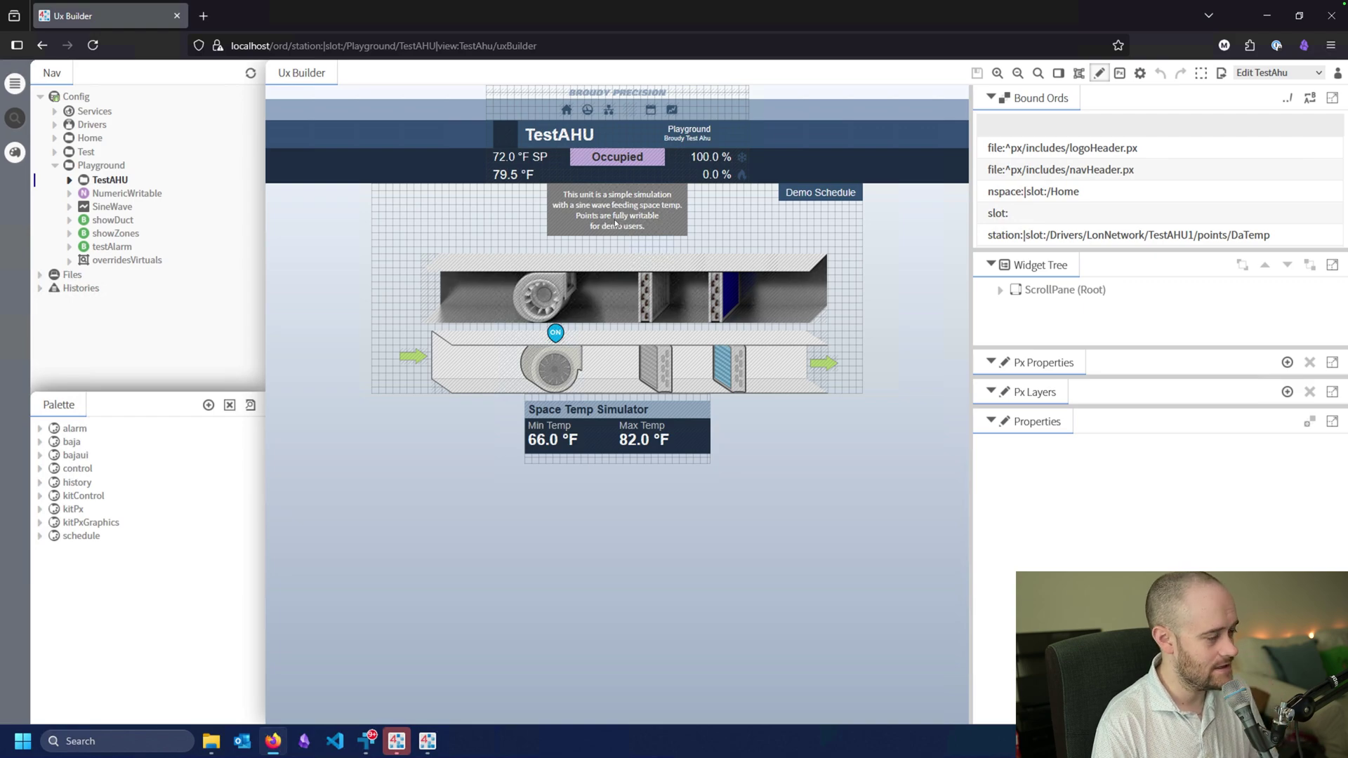
pyautogui.moveTo(968, 229); pyautogui.dragTo(1069, 223)
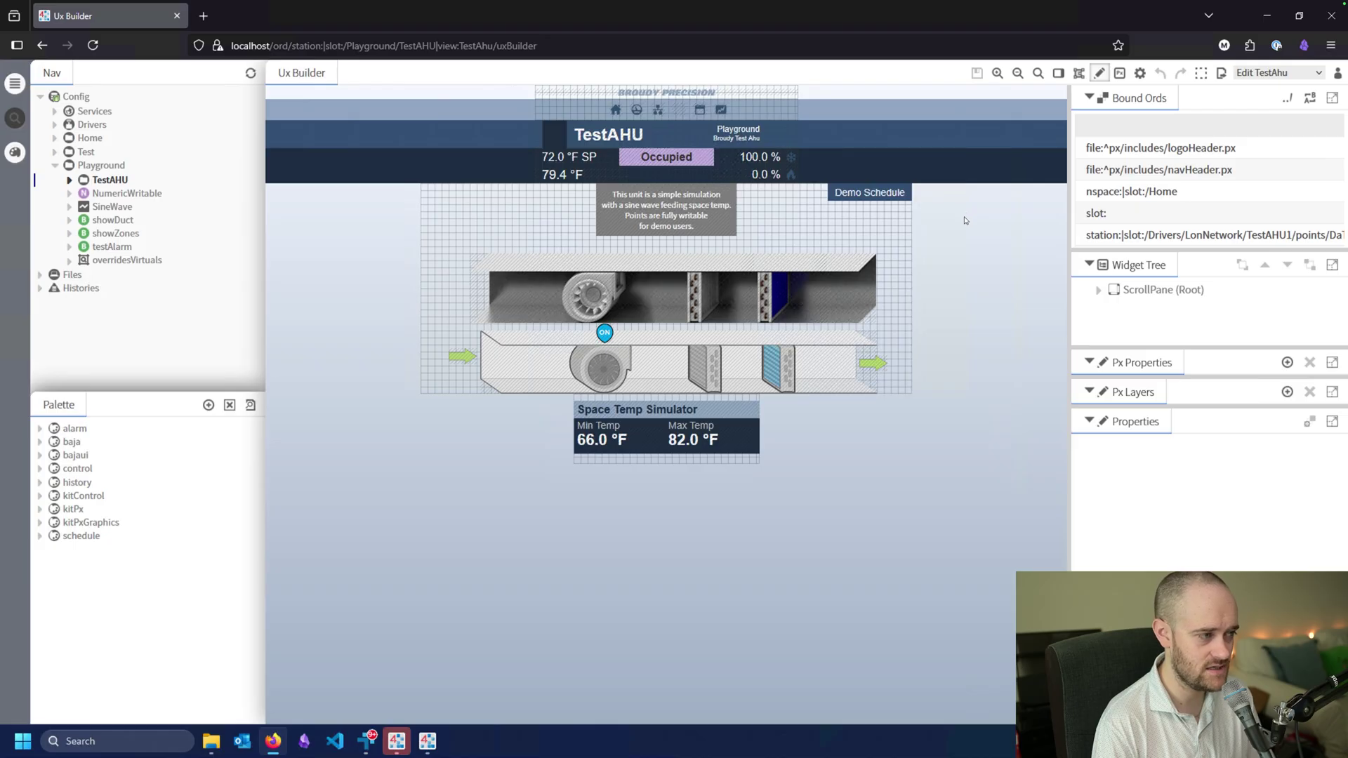
pyautogui.click(1100, 72)
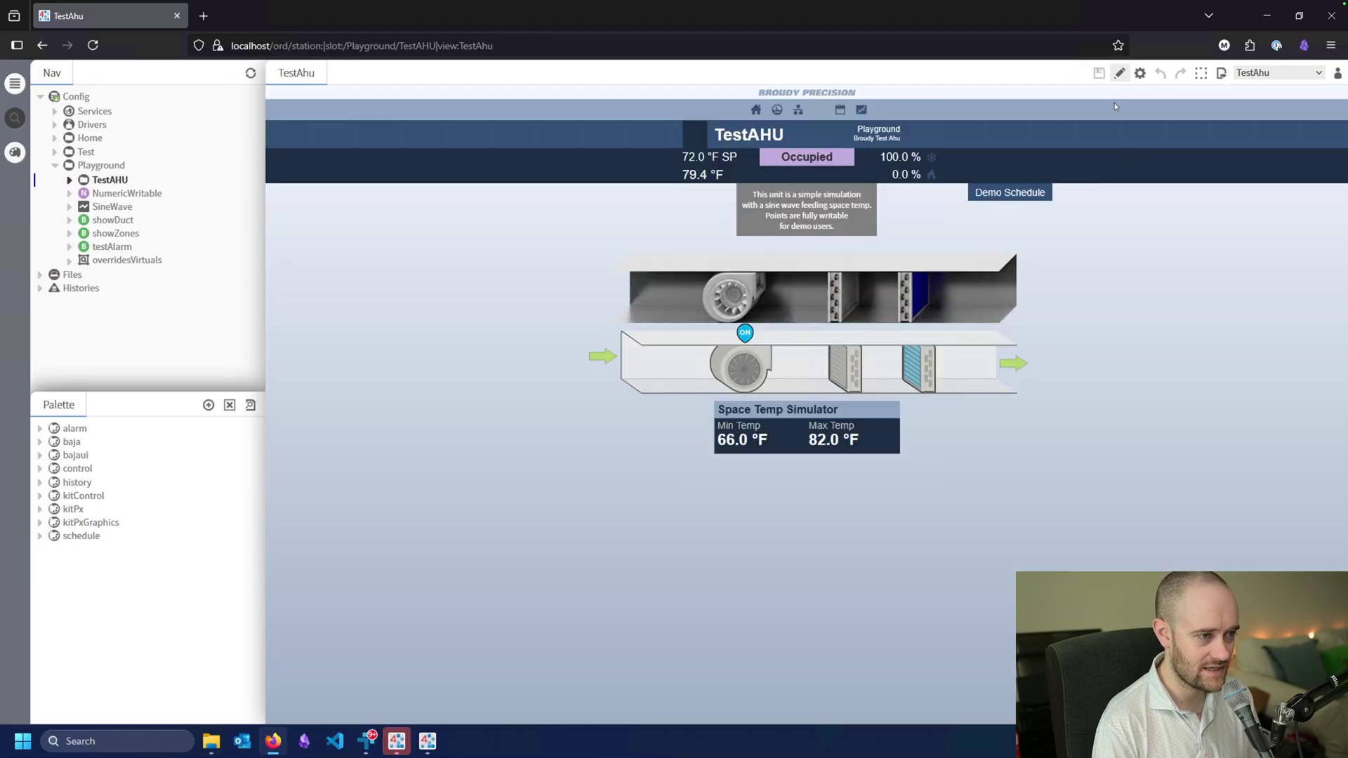
# - Switch TestAHU to the TestAhuPx view from its context menu, then back to TestAhu
pyautogui.rightClick(110, 180)
pyautogui.moveTo(136, 197)
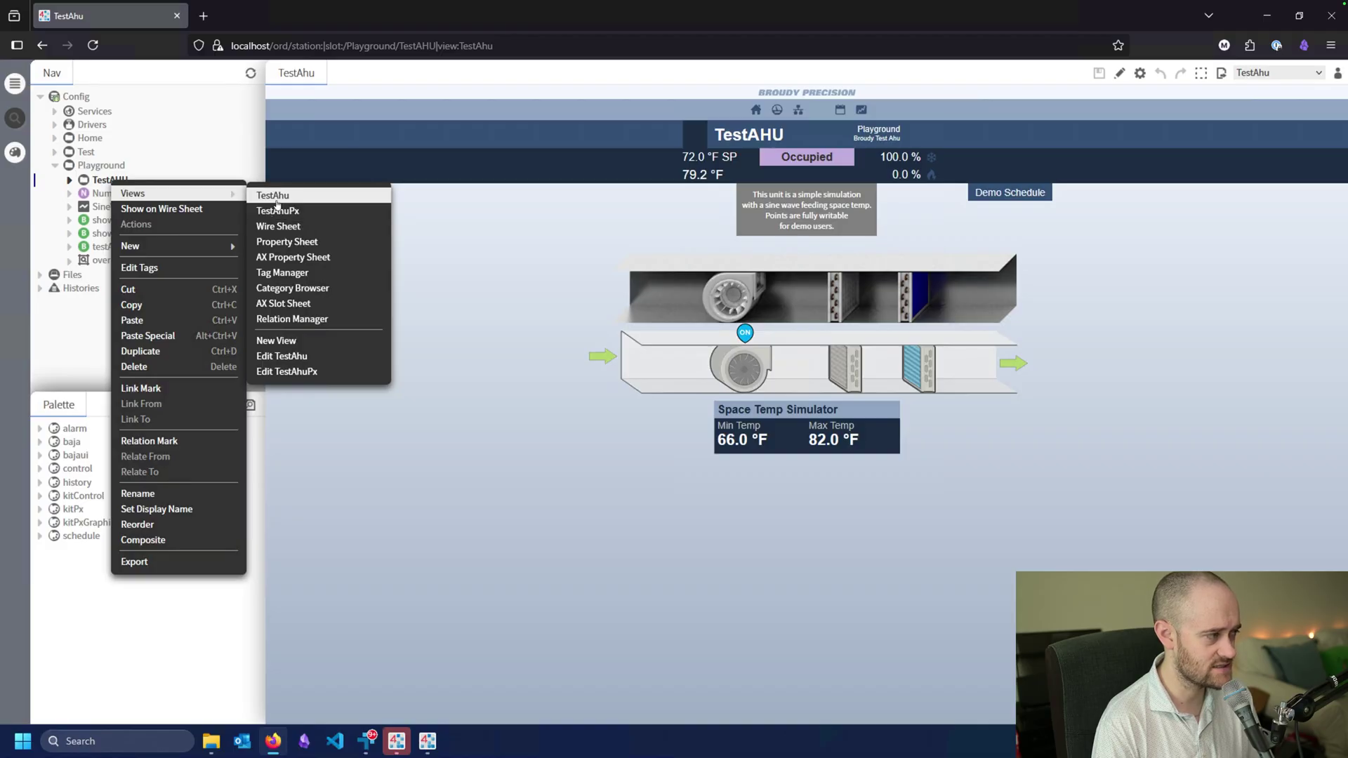
pyautogui.click(852, 172)
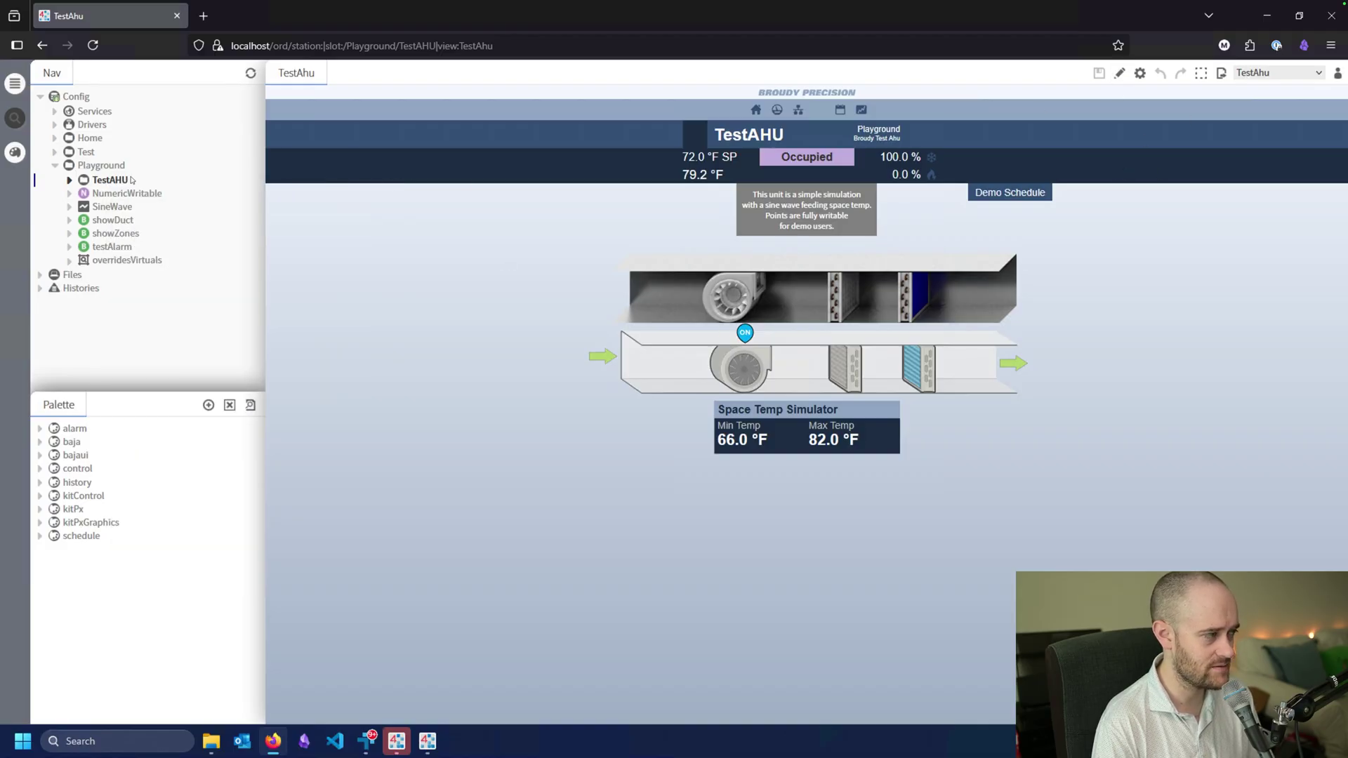
pyautogui.rightClick(107, 181)
pyautogui.moveTo(160, 195)
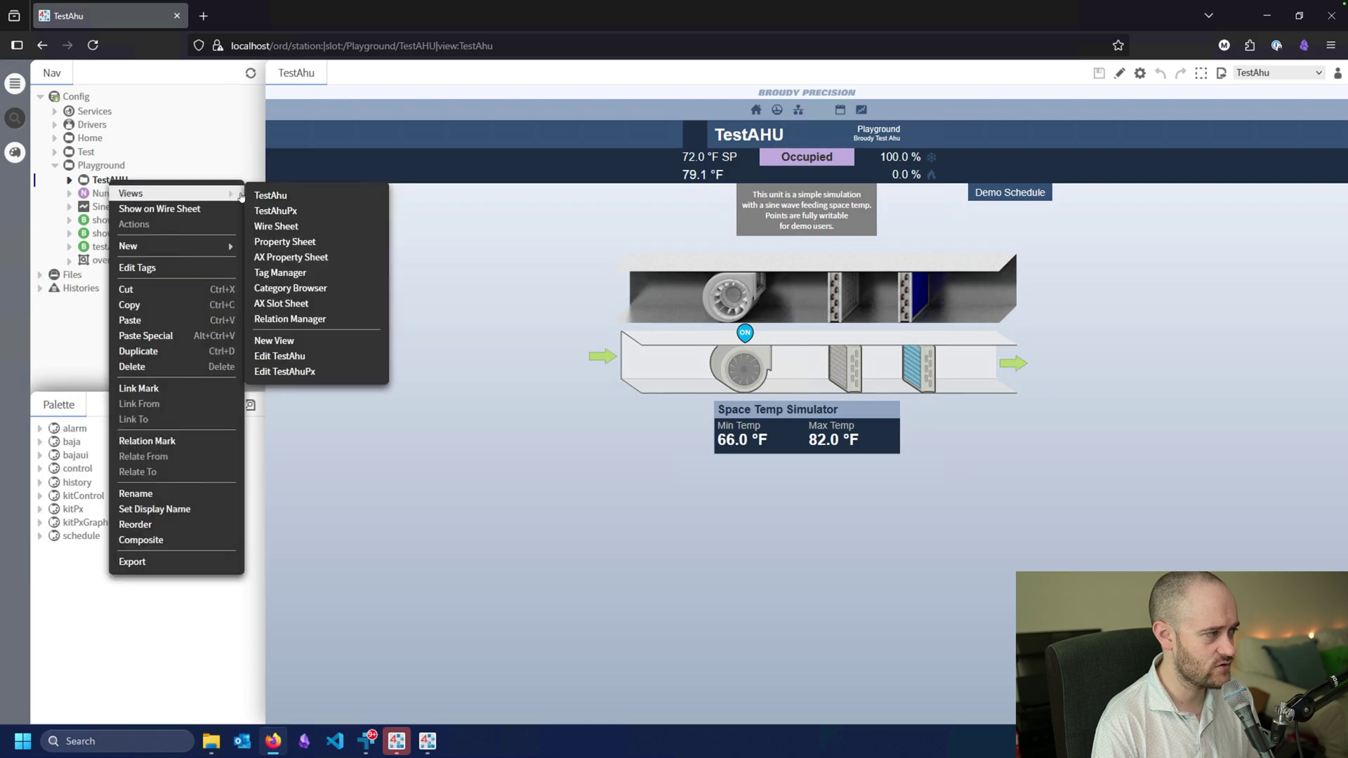
pyautogui.click(283, 209)
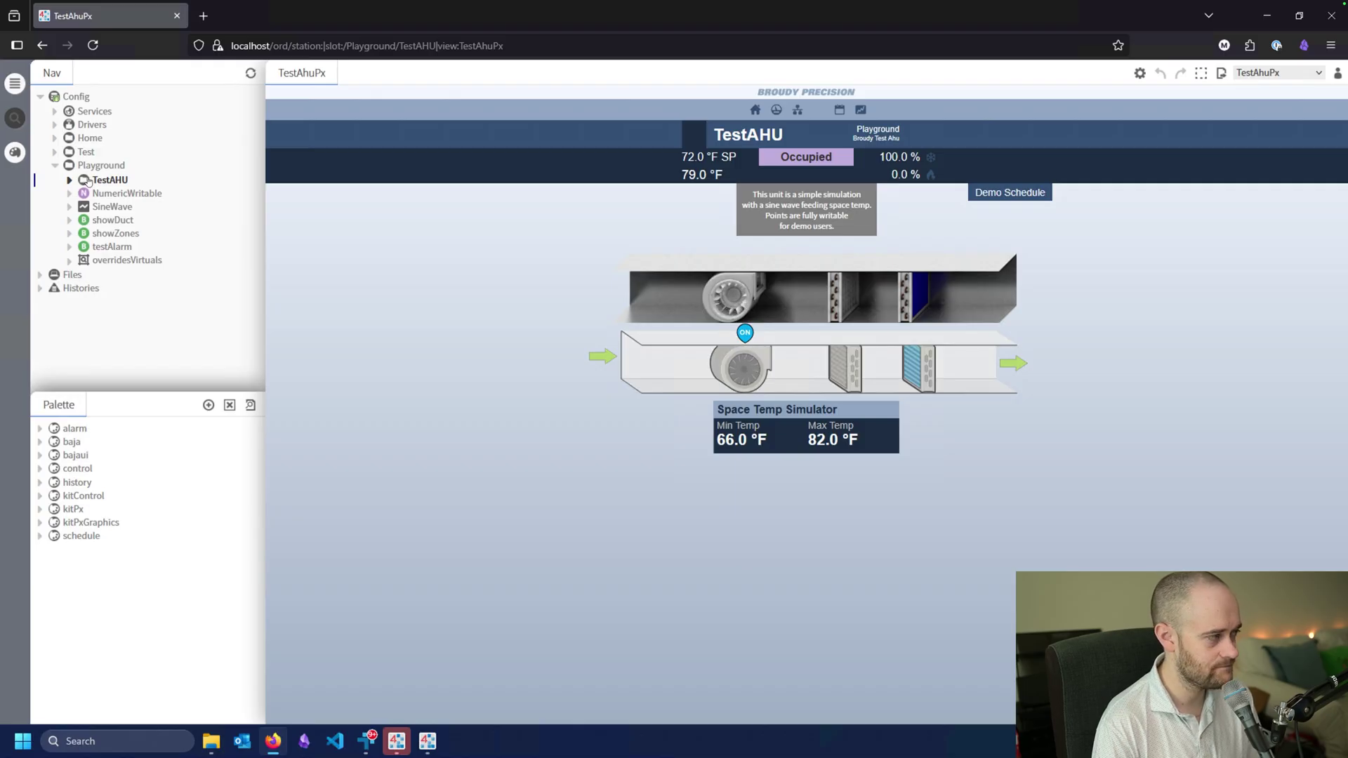
pyautogui.rightClick(89, 181)
pyautogui.moveTo(140, 192)
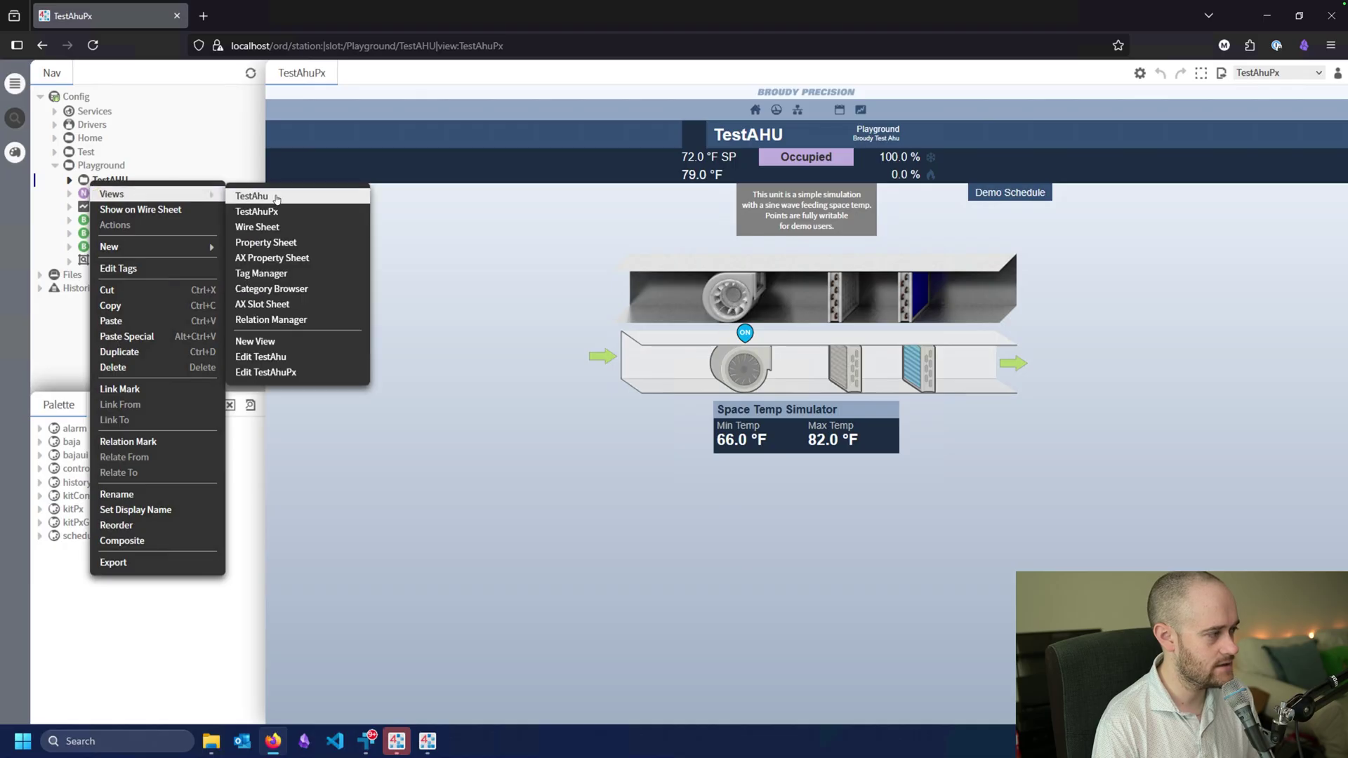
pyautogui.click(251, 196)
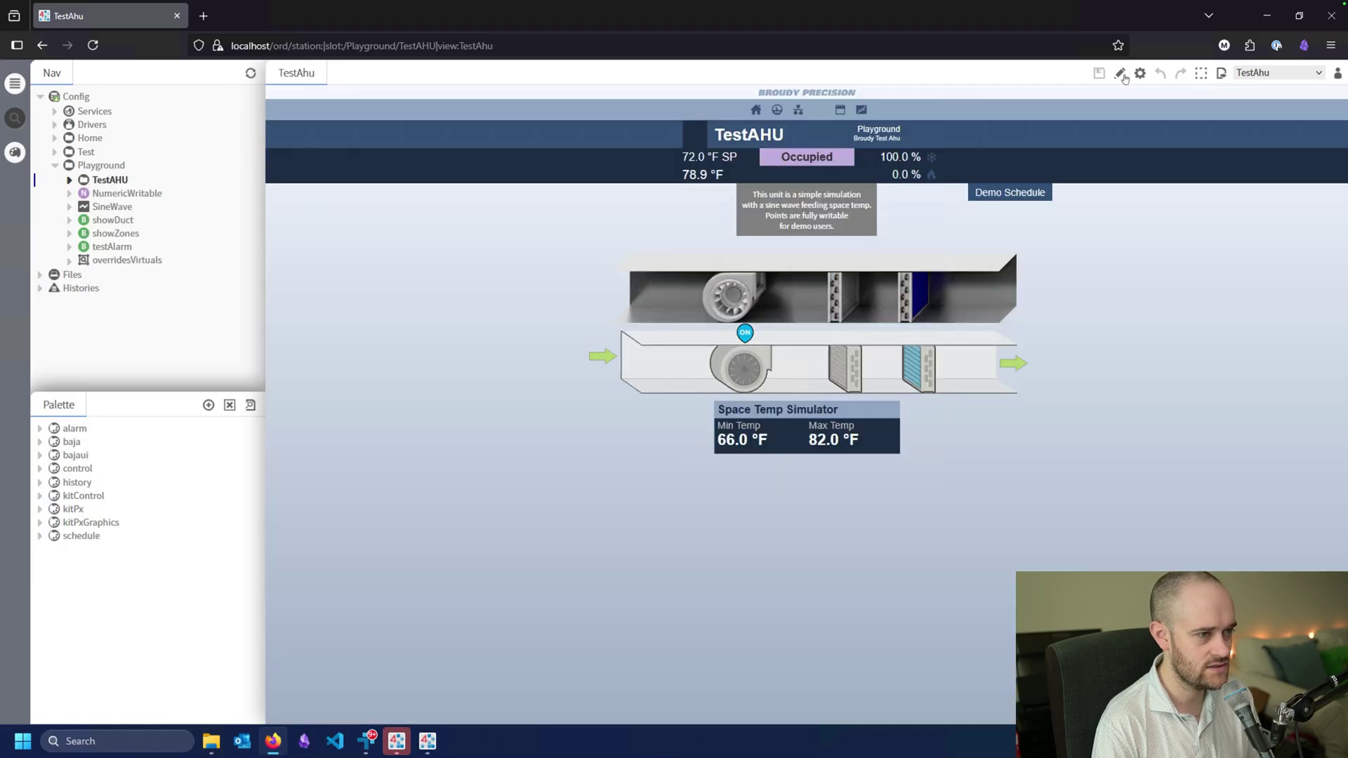
# - Open the TestAhu graphic for editing and cancel the new palette name dialog
pyautogui.click(1120, 73)
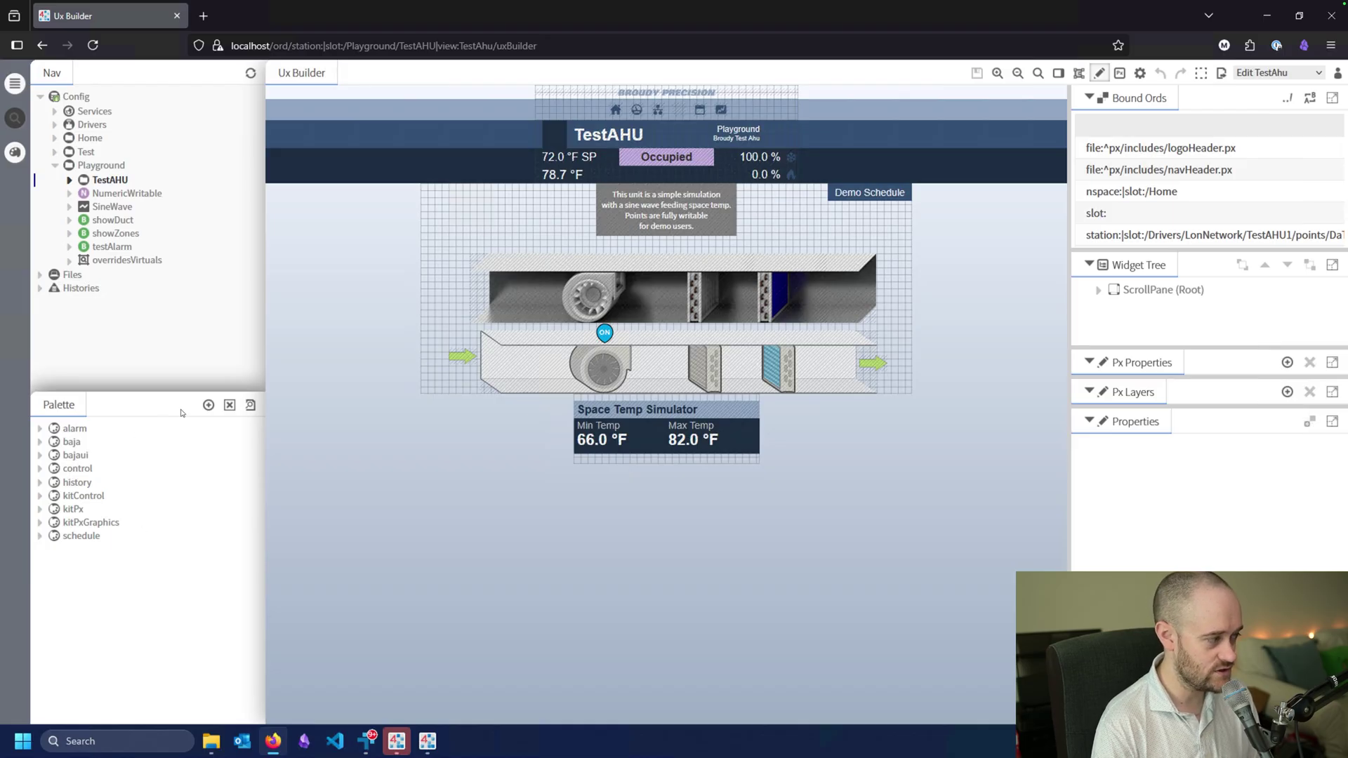
pyautogui.click(209, 405)
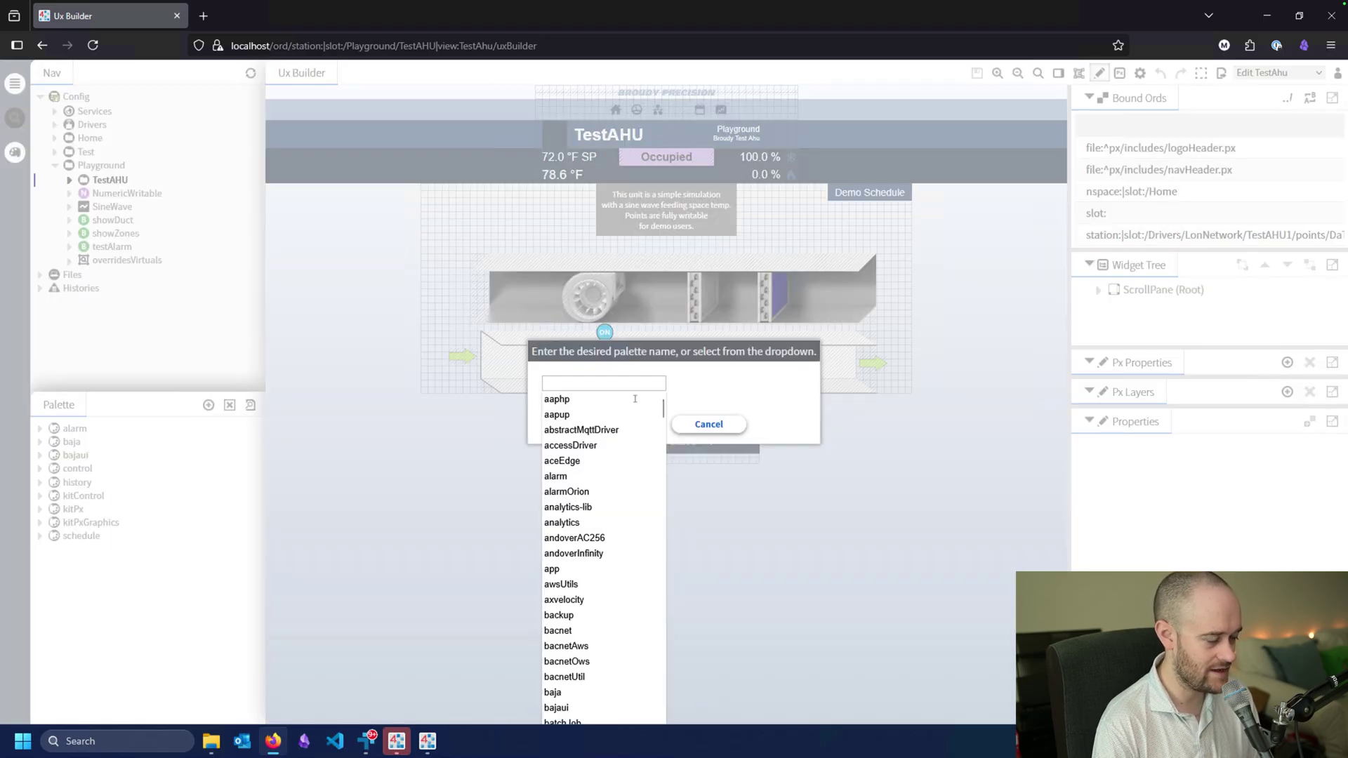
pyautogui.click(706, 424)
pyautogui.click(707, 425)
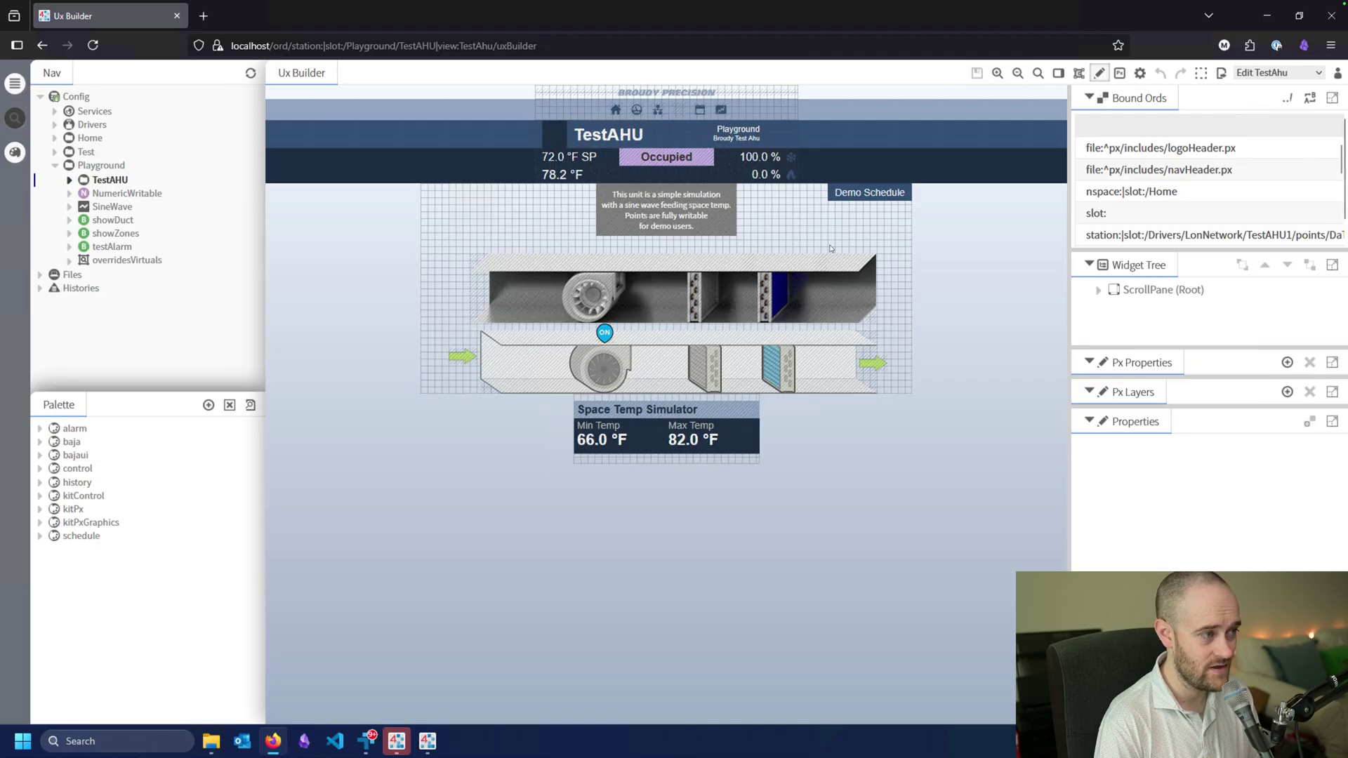
# - Change Snap Size from 10 to 5 in Ux Builder Options
pyautogui.click(1140, 73)
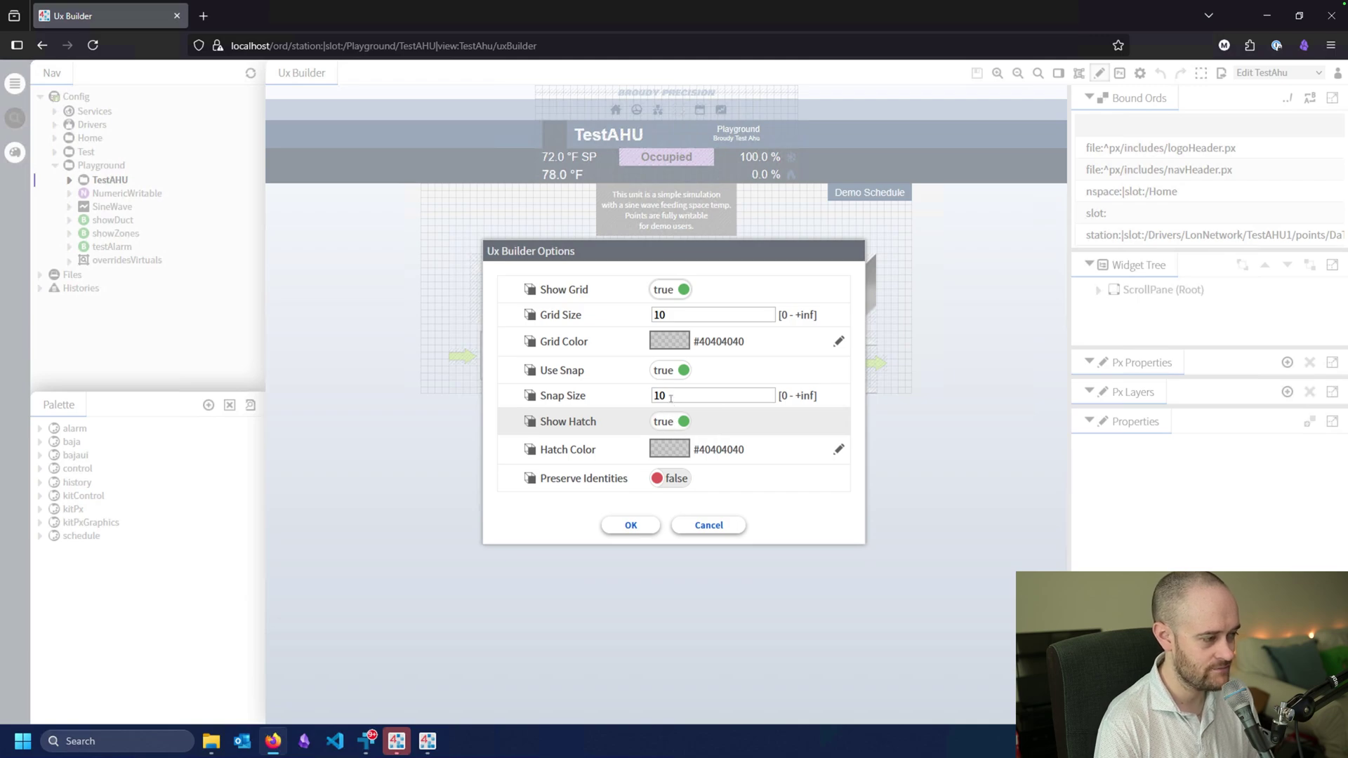
pyautogui.click(673, 392)
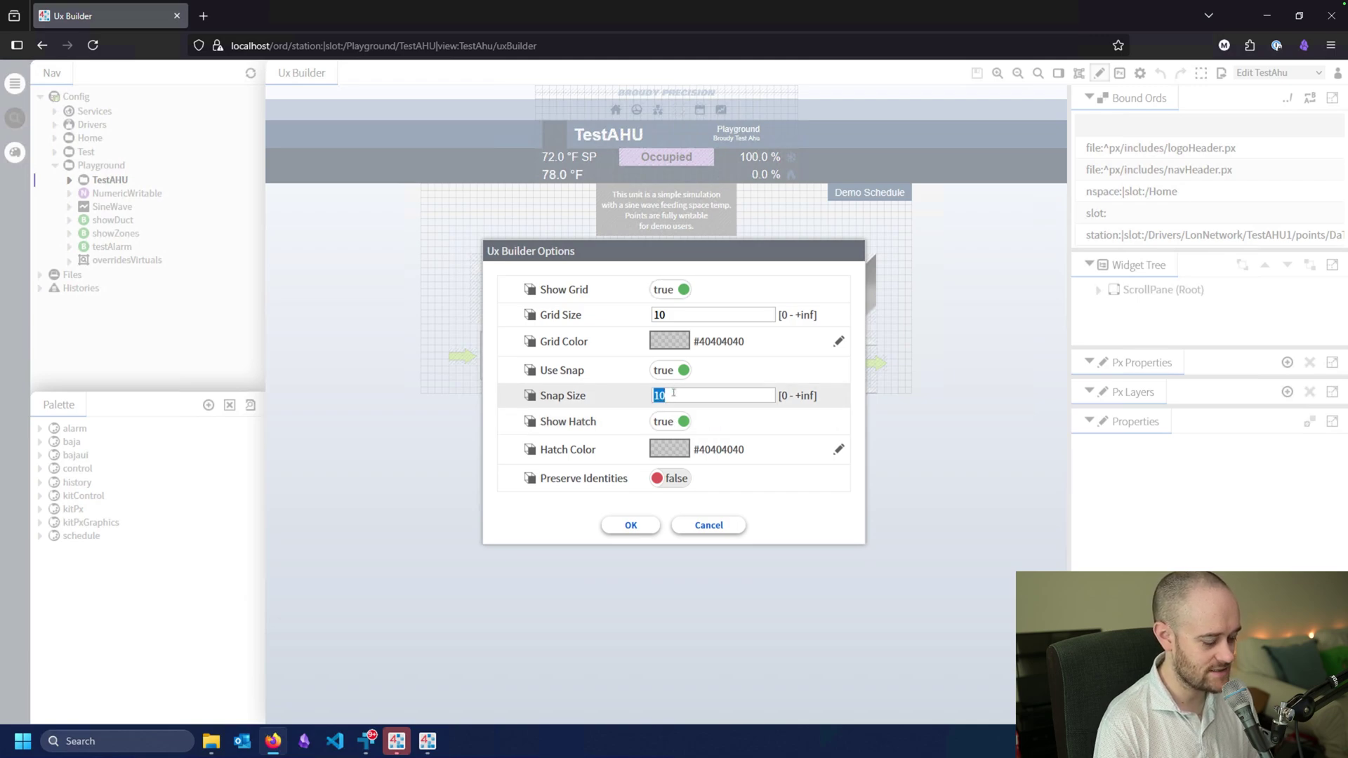
pyautogui.write('5')
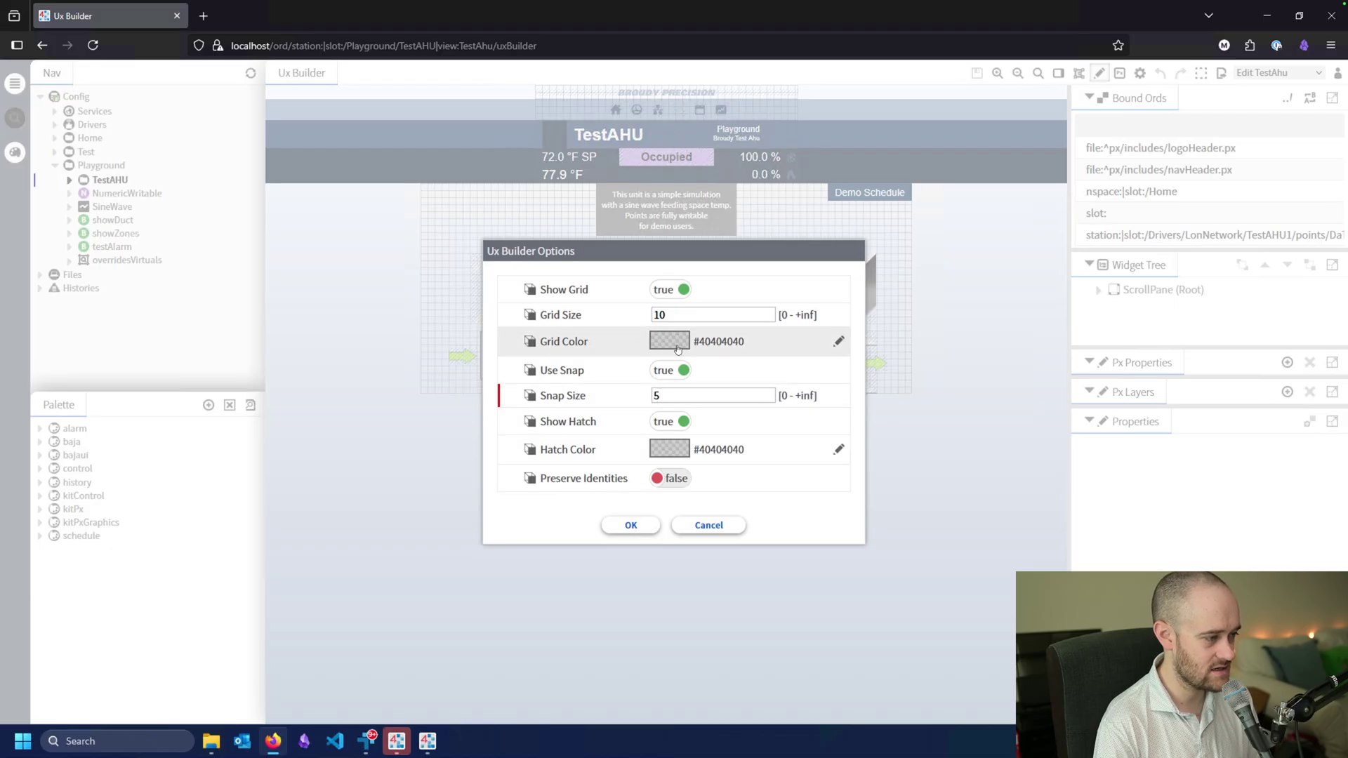
pyautogui.click(631, 525)
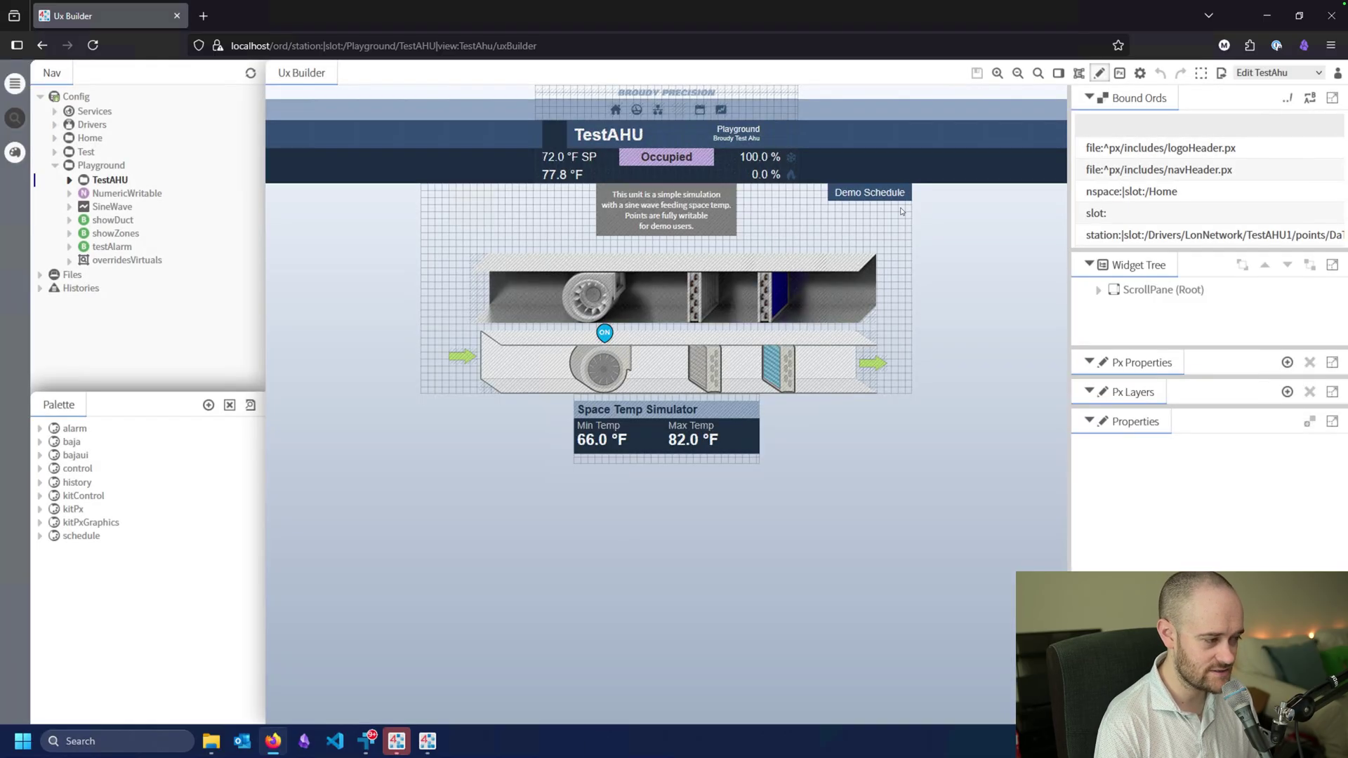
# - Rebind the upper fan label's Ord to Playground/TestAHU/FanCmd via the Ord Chooser
pyautogui.click(582, 292)
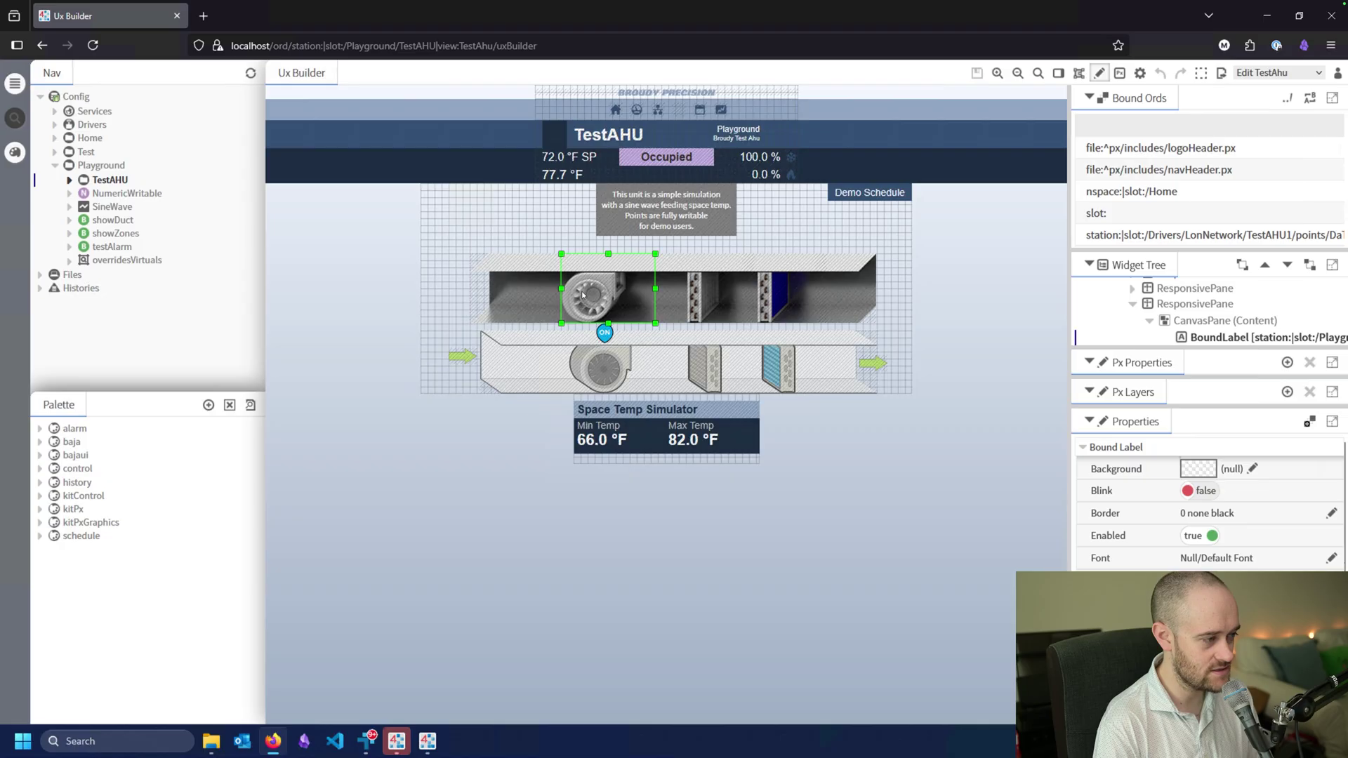
pyautogui.doubleClick(582, 292)
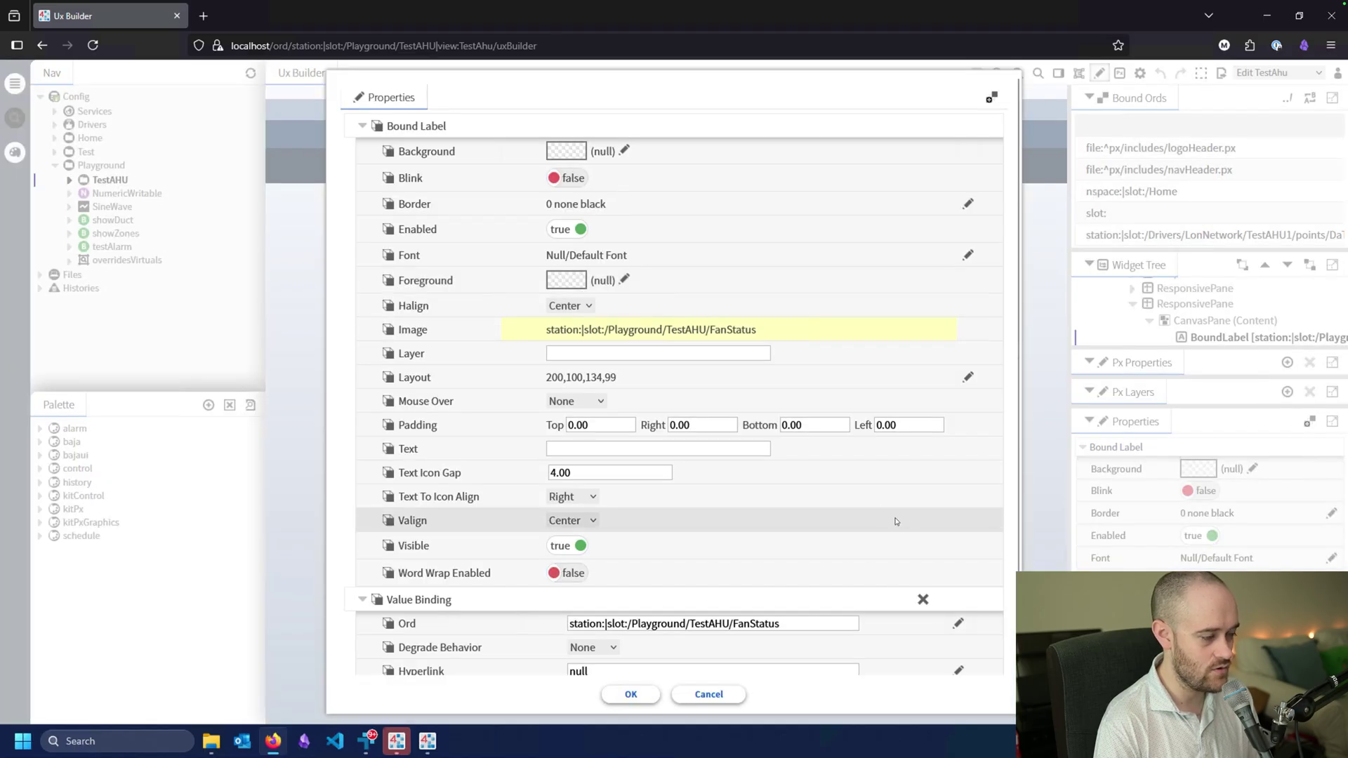
pyautogui.scroll(-2, 1008, 546)
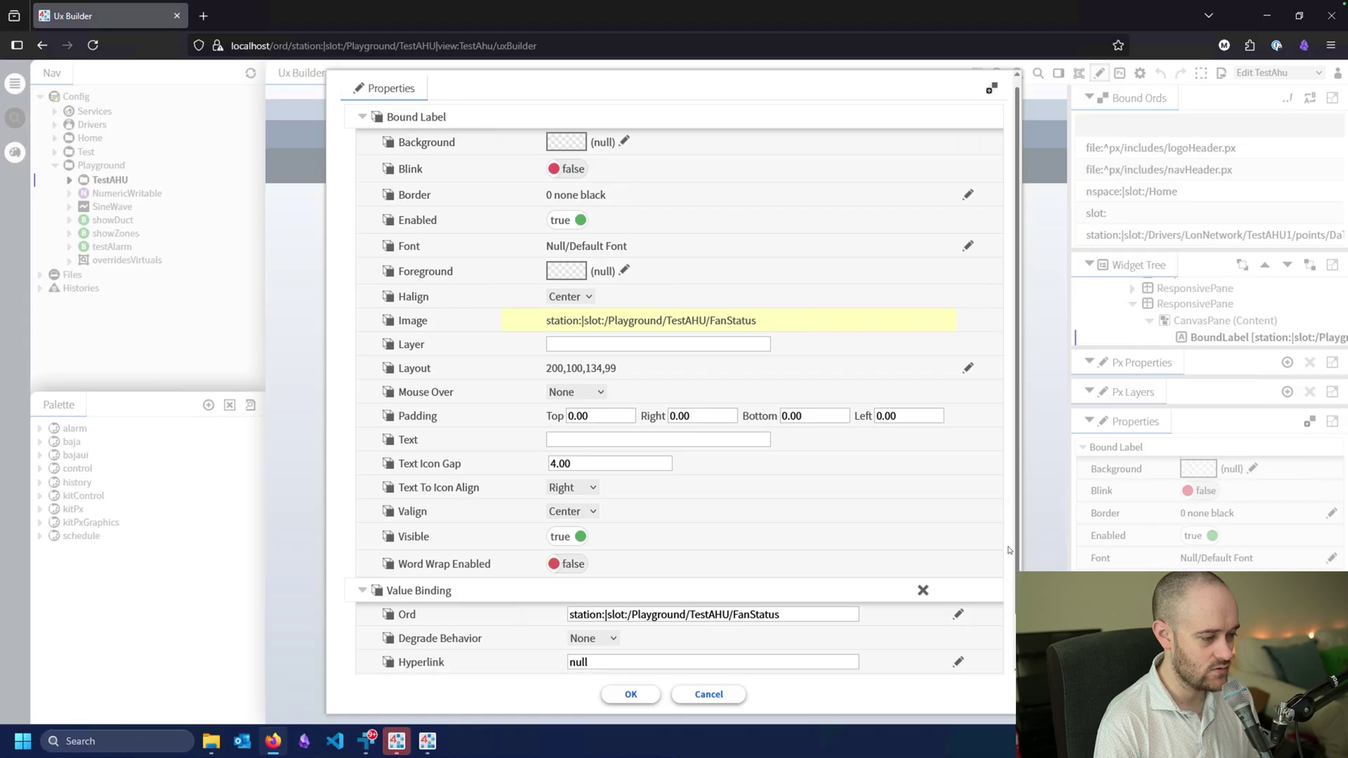
pyautogui.scroll(2, 1008, 549)
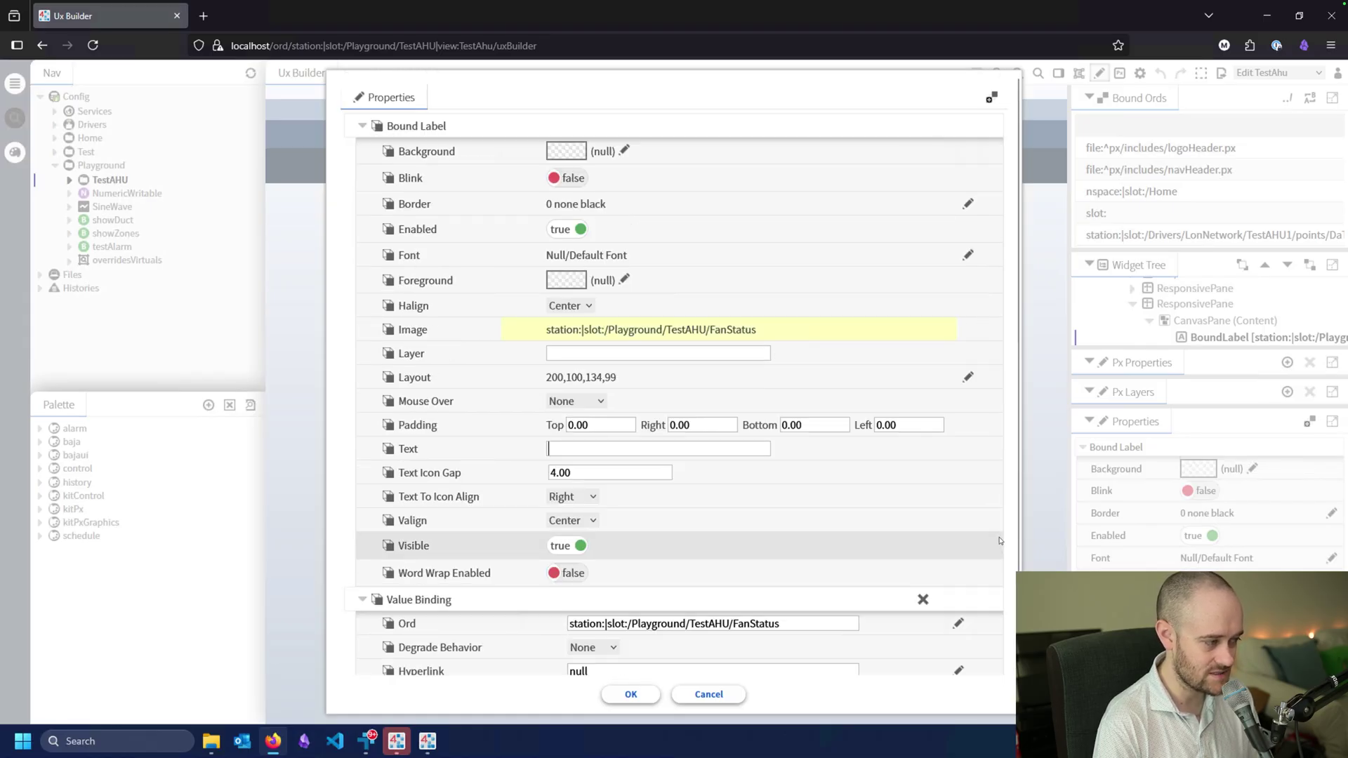
pyautogui.scroll(-2, 975, 554)
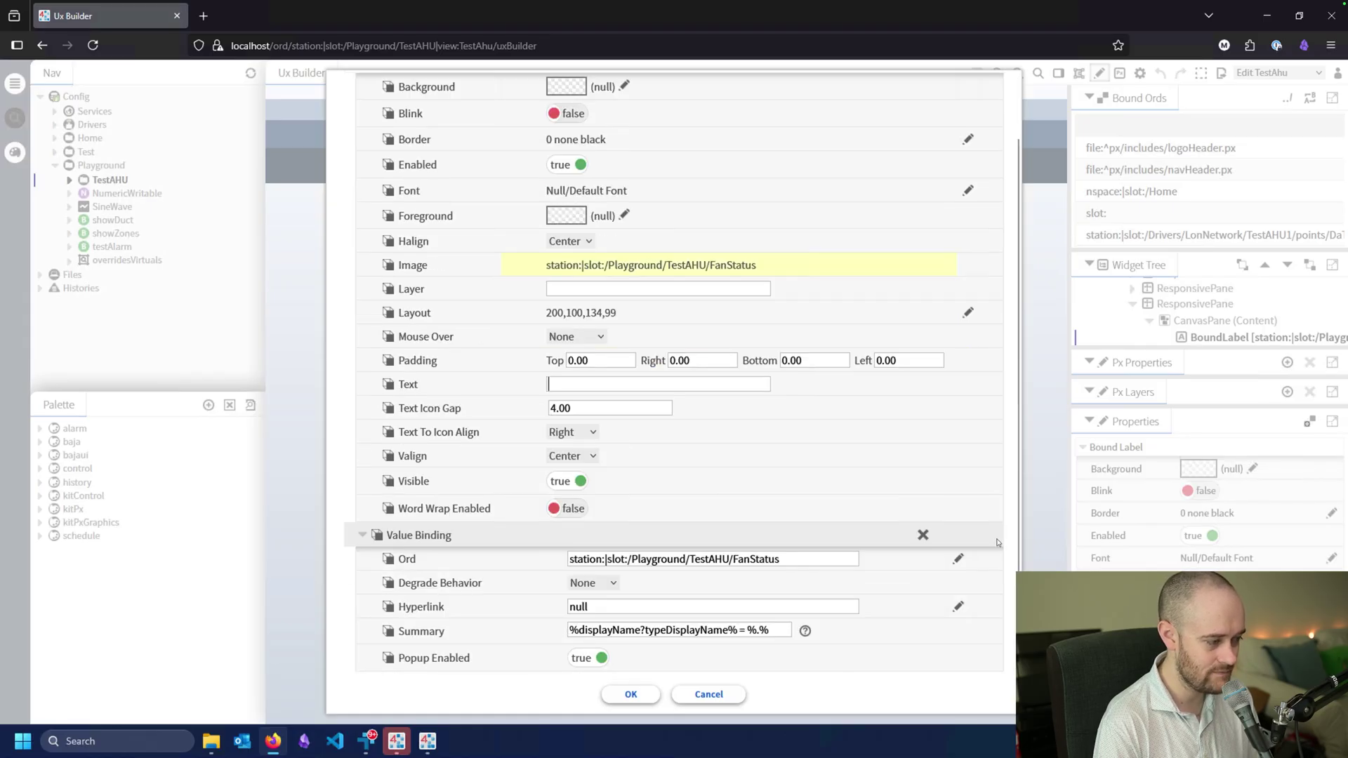
pyautogui.click(958, 560)
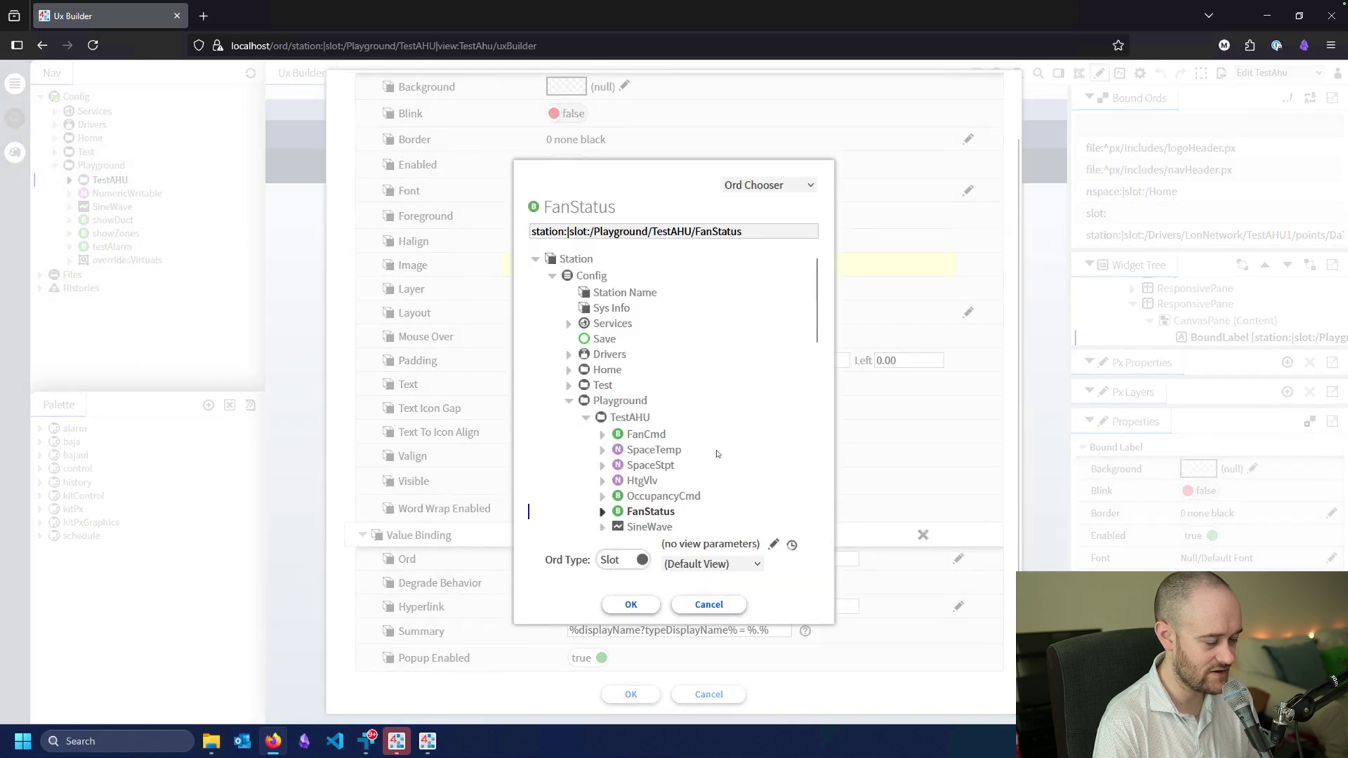
pyautogui.scroll(-2, 716, 451)
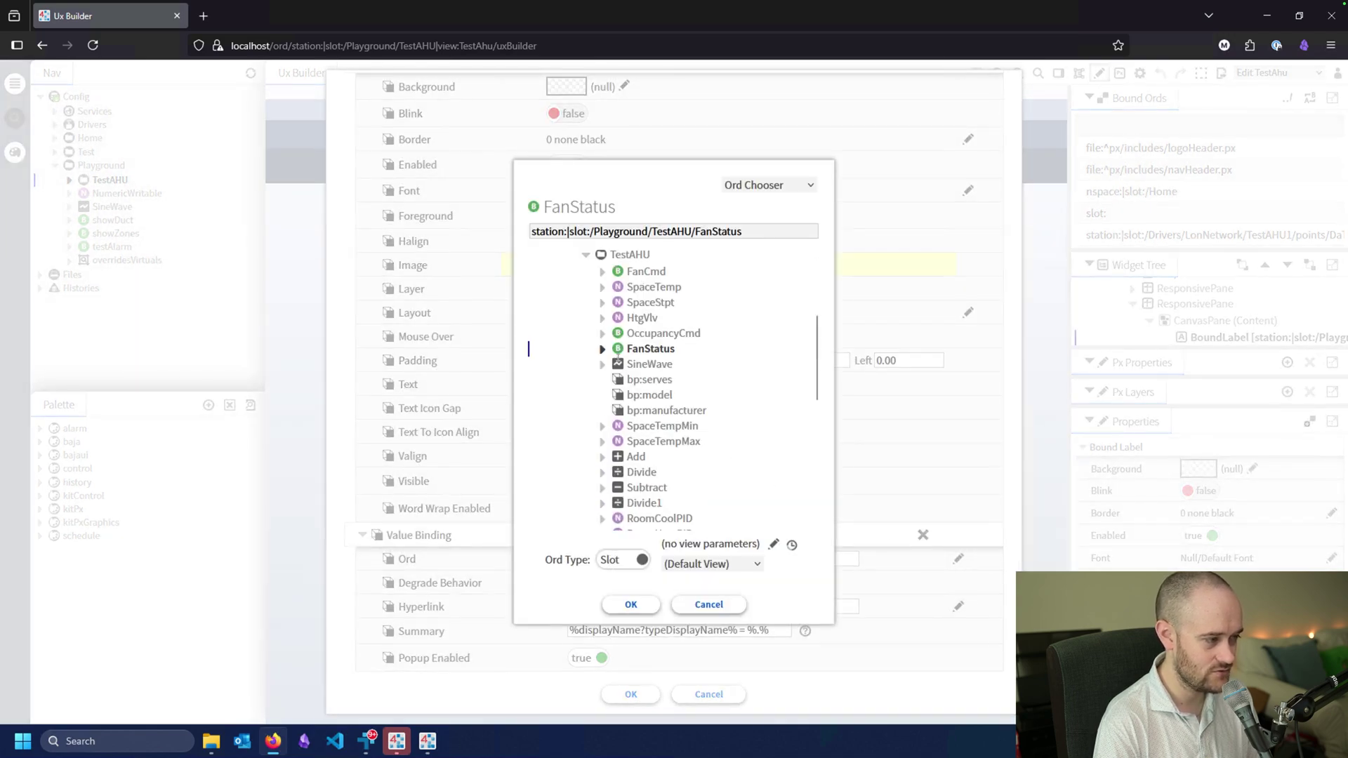
pyautogui.click(644, 272)
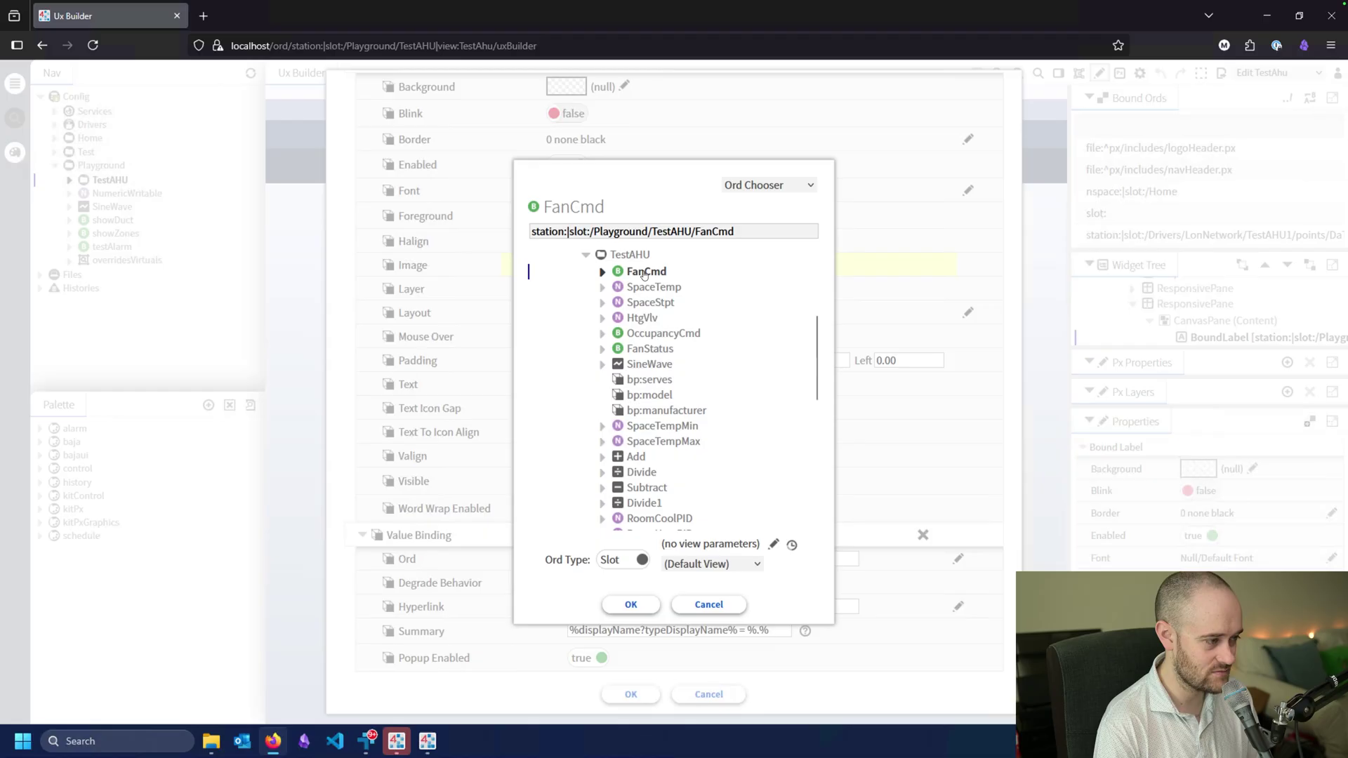
pyautogui.click(631, 605)
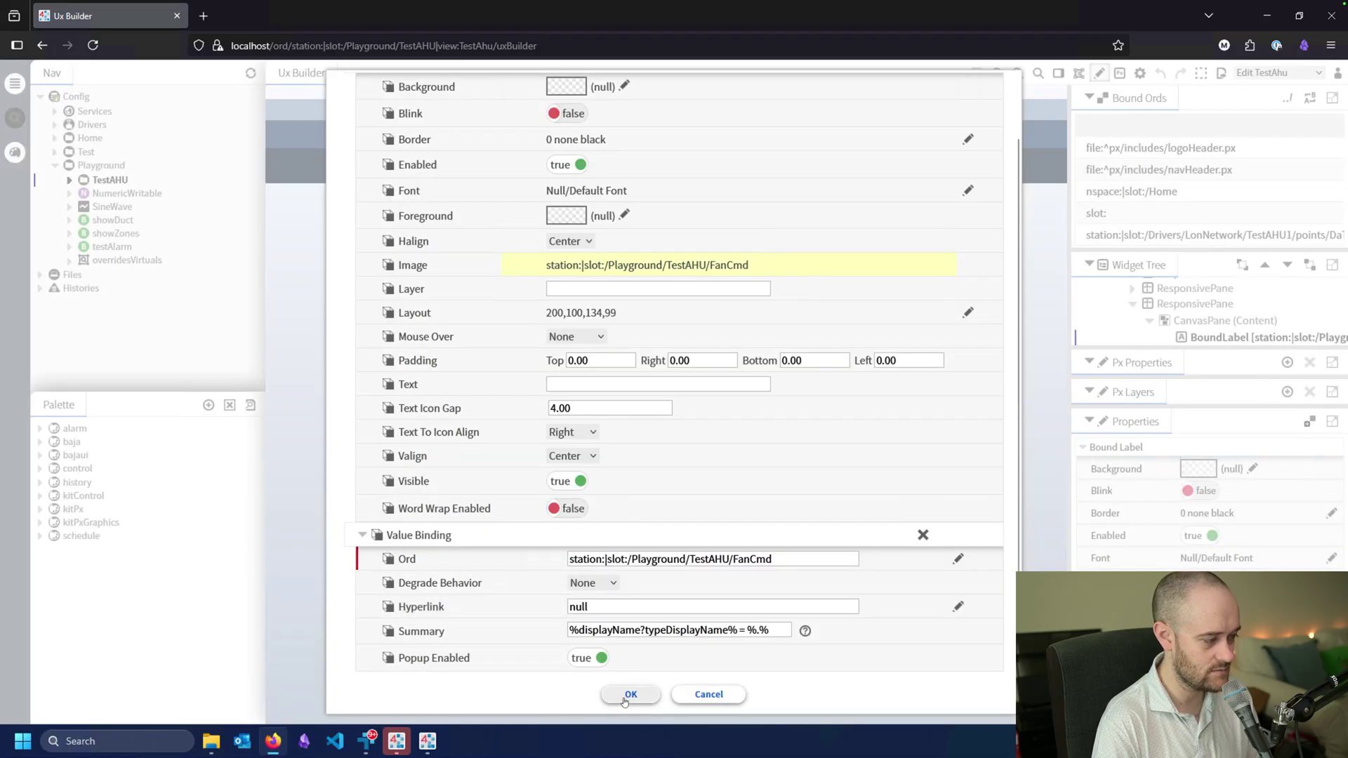
# - Cancel Add Binding without adding a binding and apply the label's properties
pyautogui.scroll(2, 751, 569)
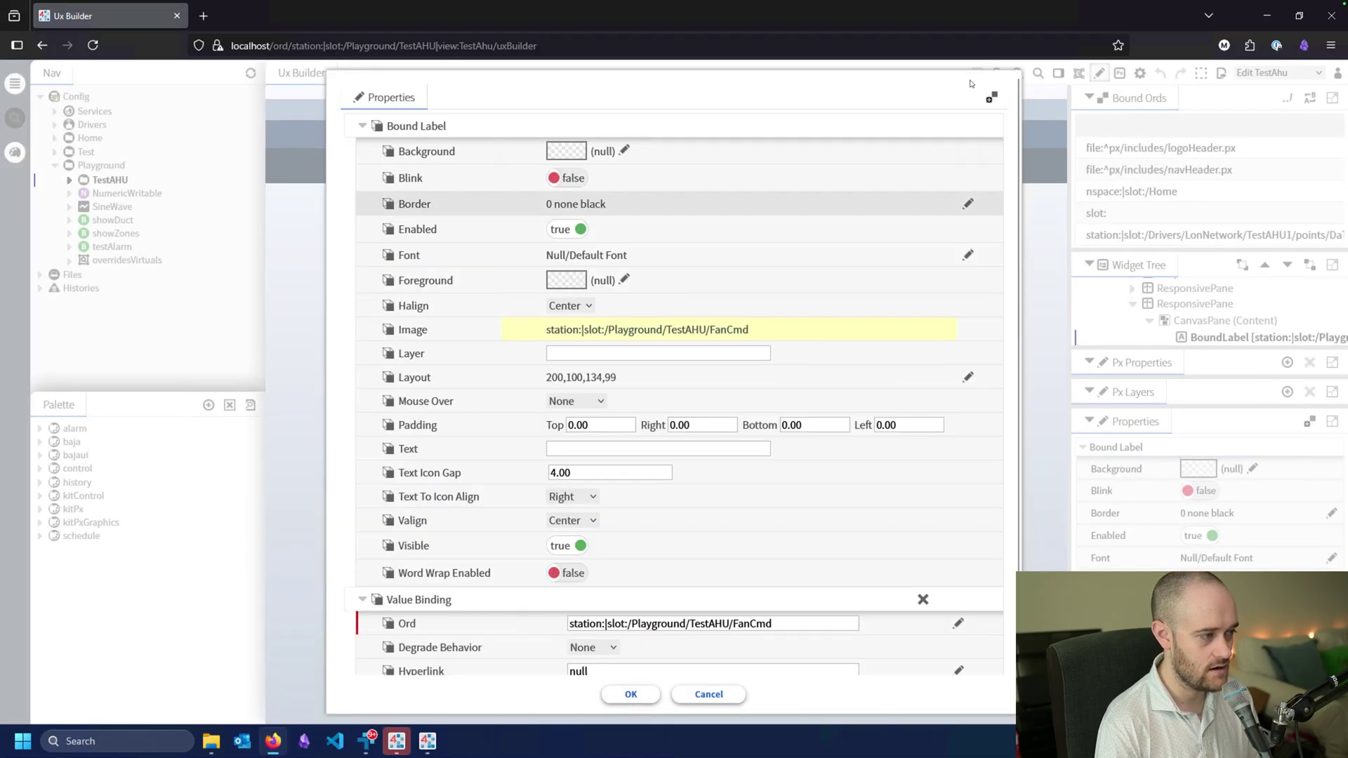
pyautogui.click(990, 100)
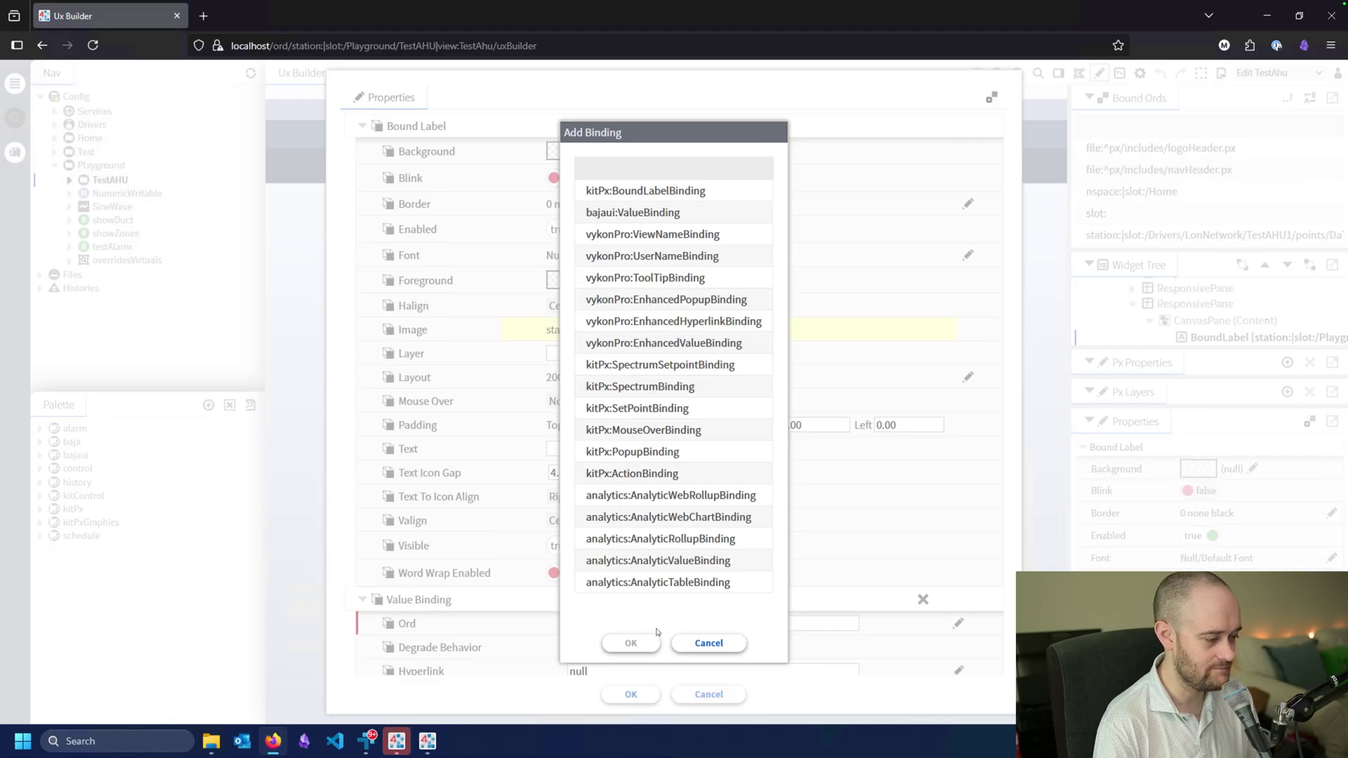
pyautogui.click(708, 643)
pyautogui.scroll(-1, 795, 504)
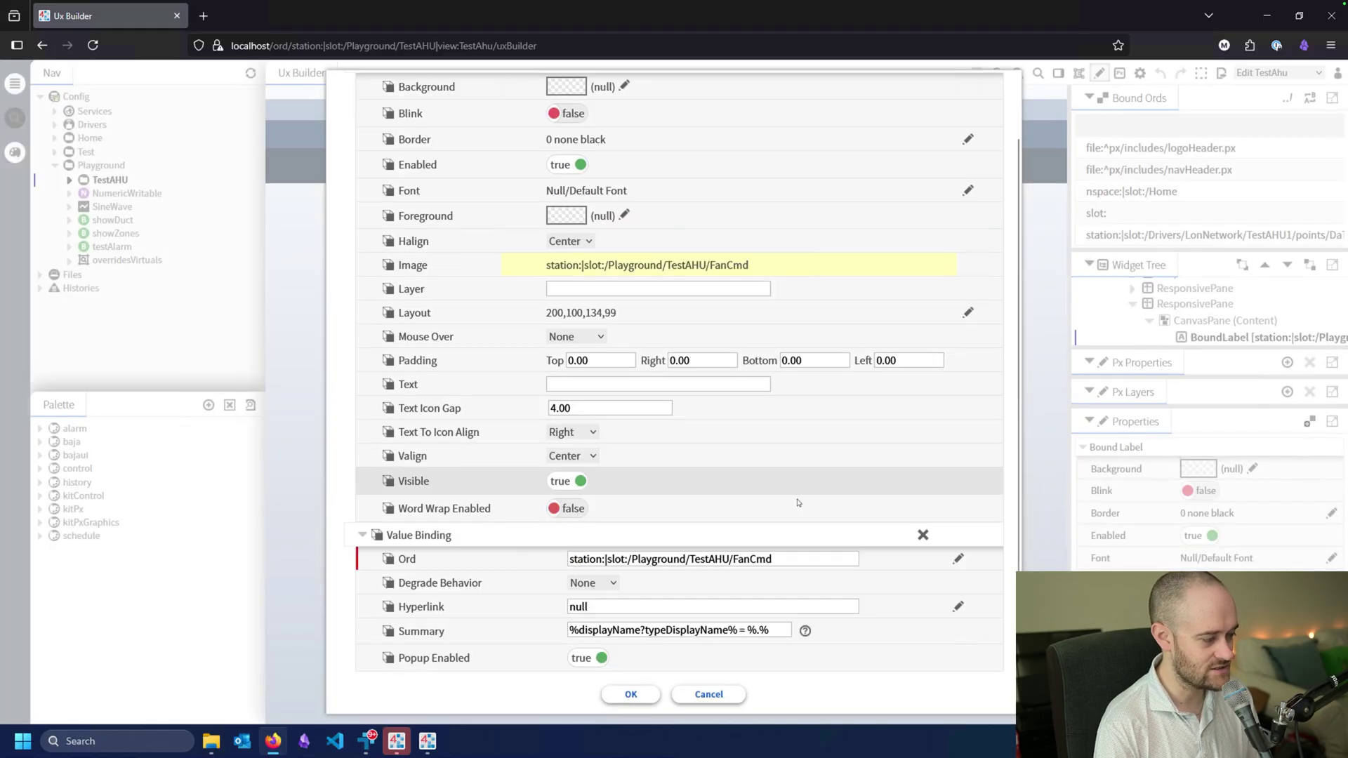
pyautogui.click(629, 691)
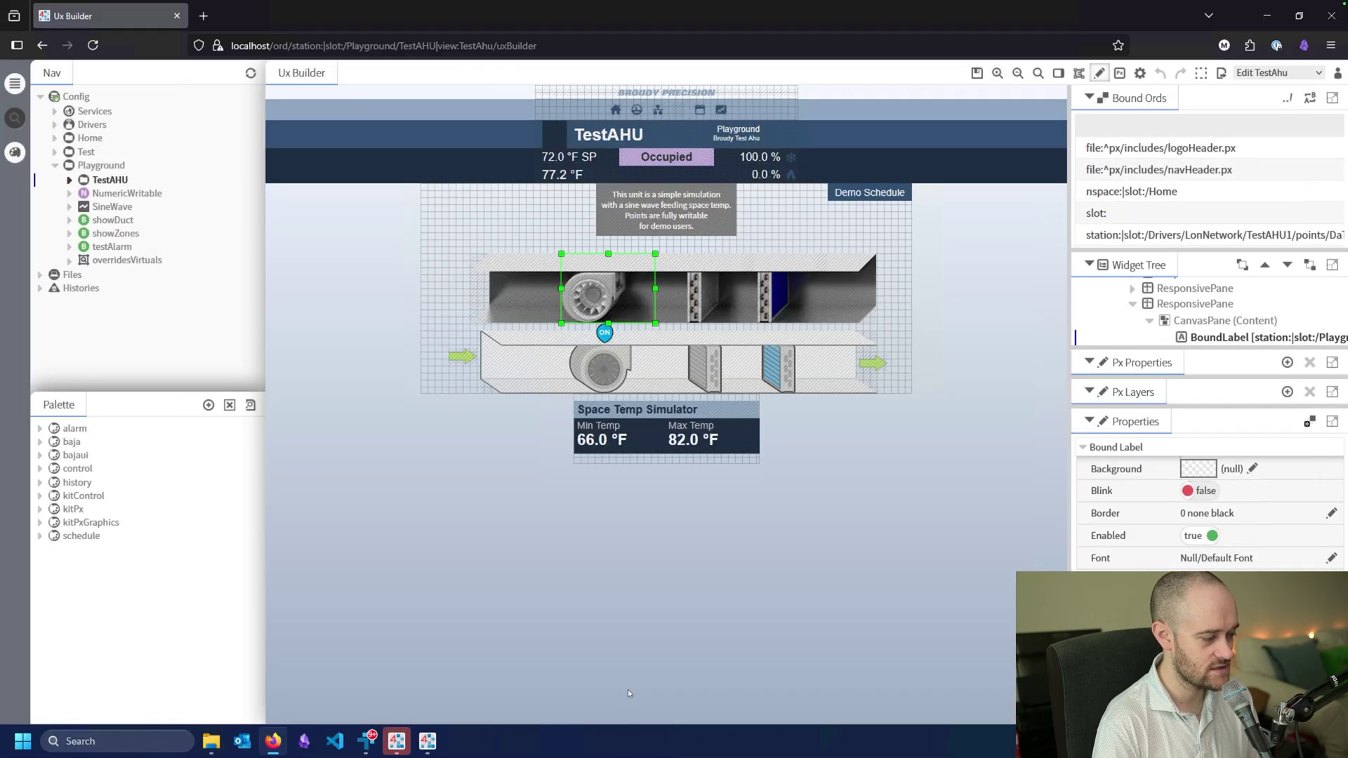
pyautogui.click(612, 656)
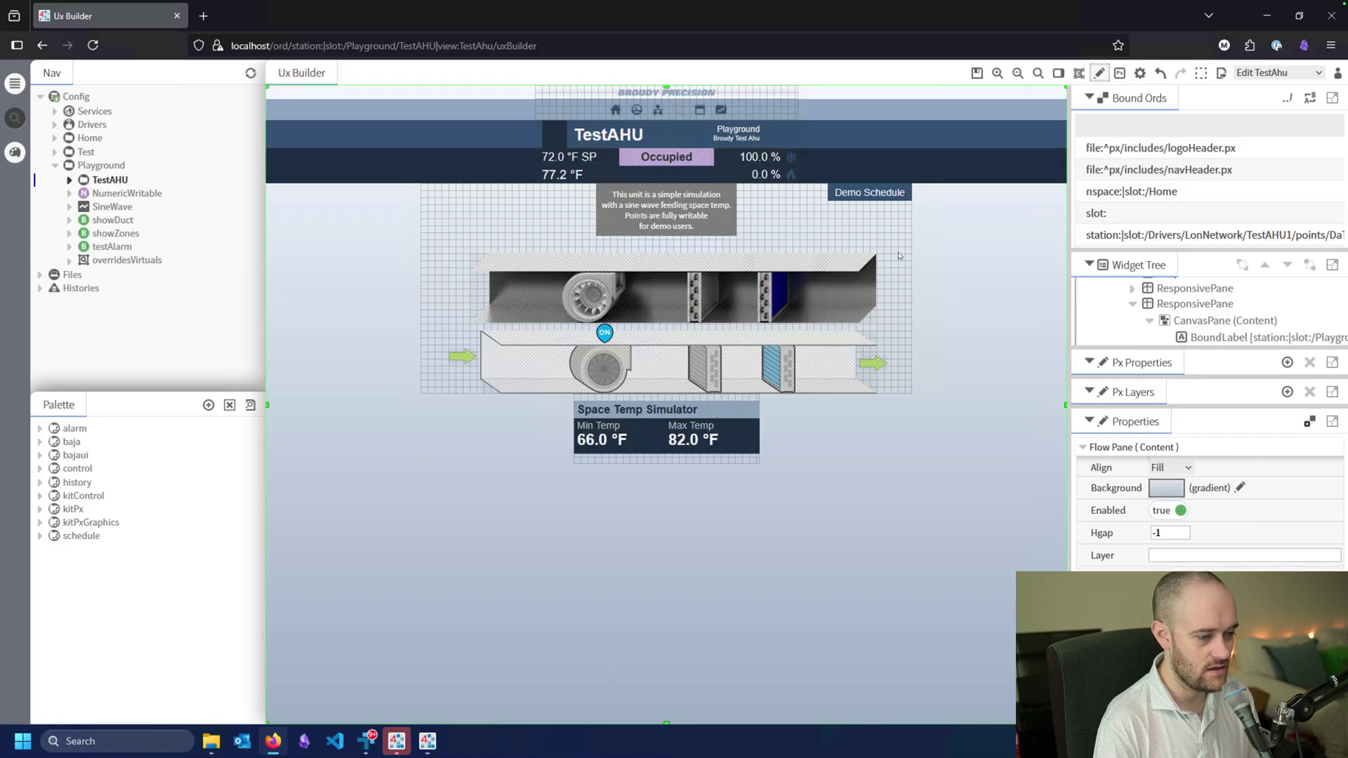
pyautogui.click(1080, 73)
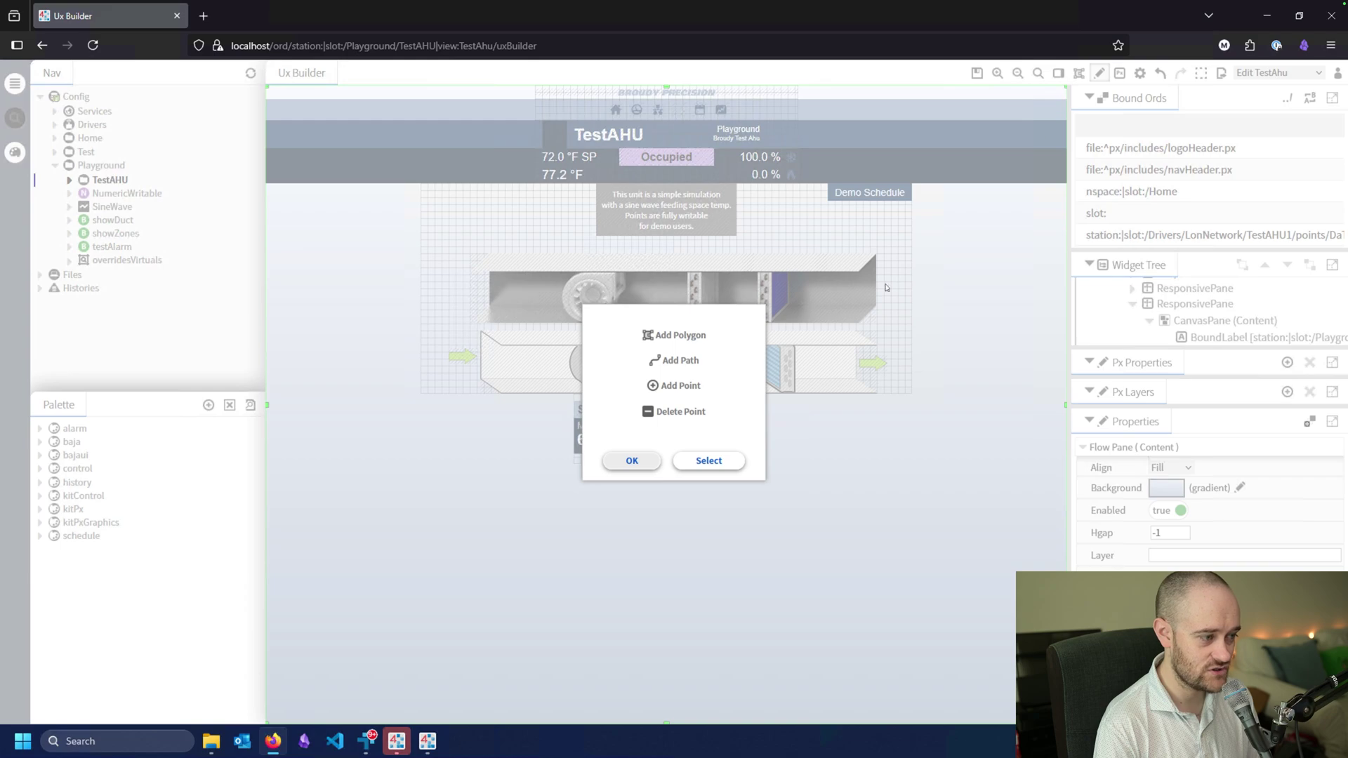
pyautogui.click(693, 342)
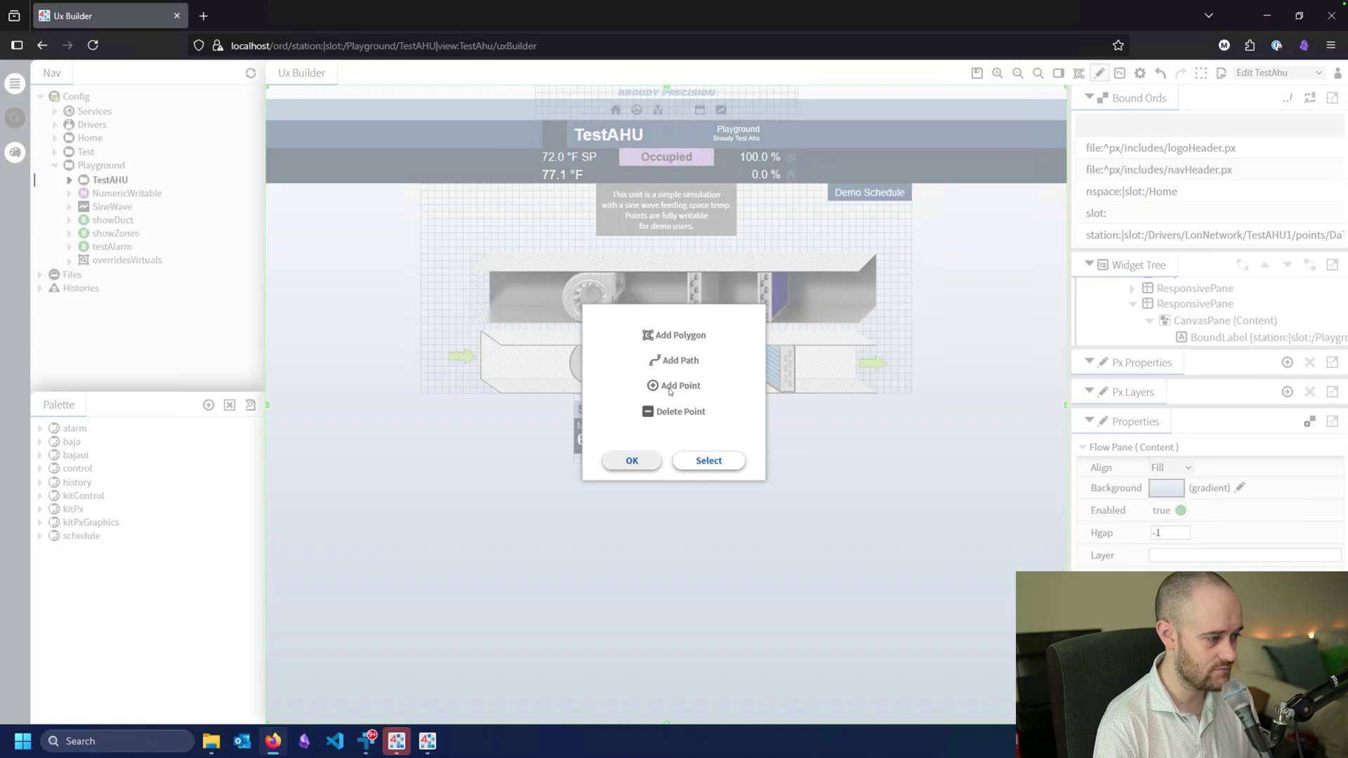
pyautogui.click(670, 337)
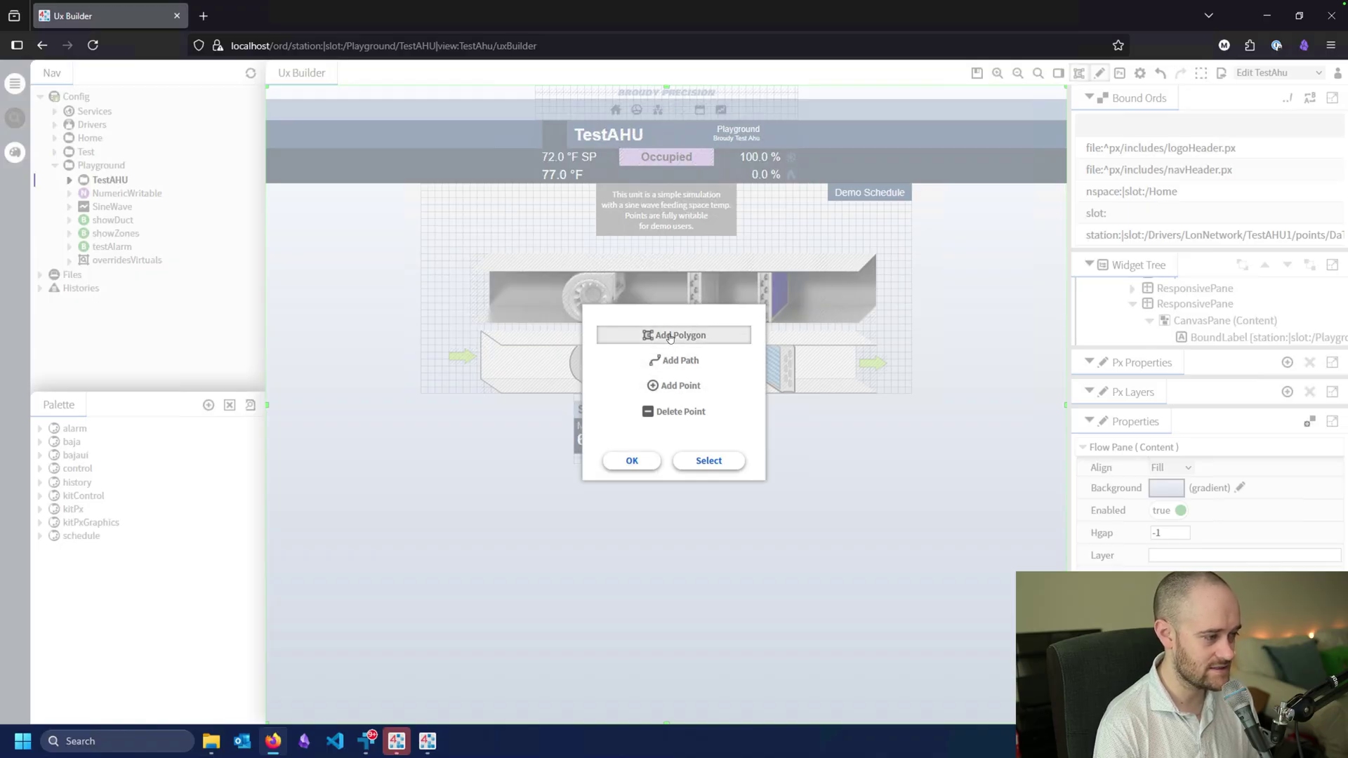
pyautogui.click(631, 461)
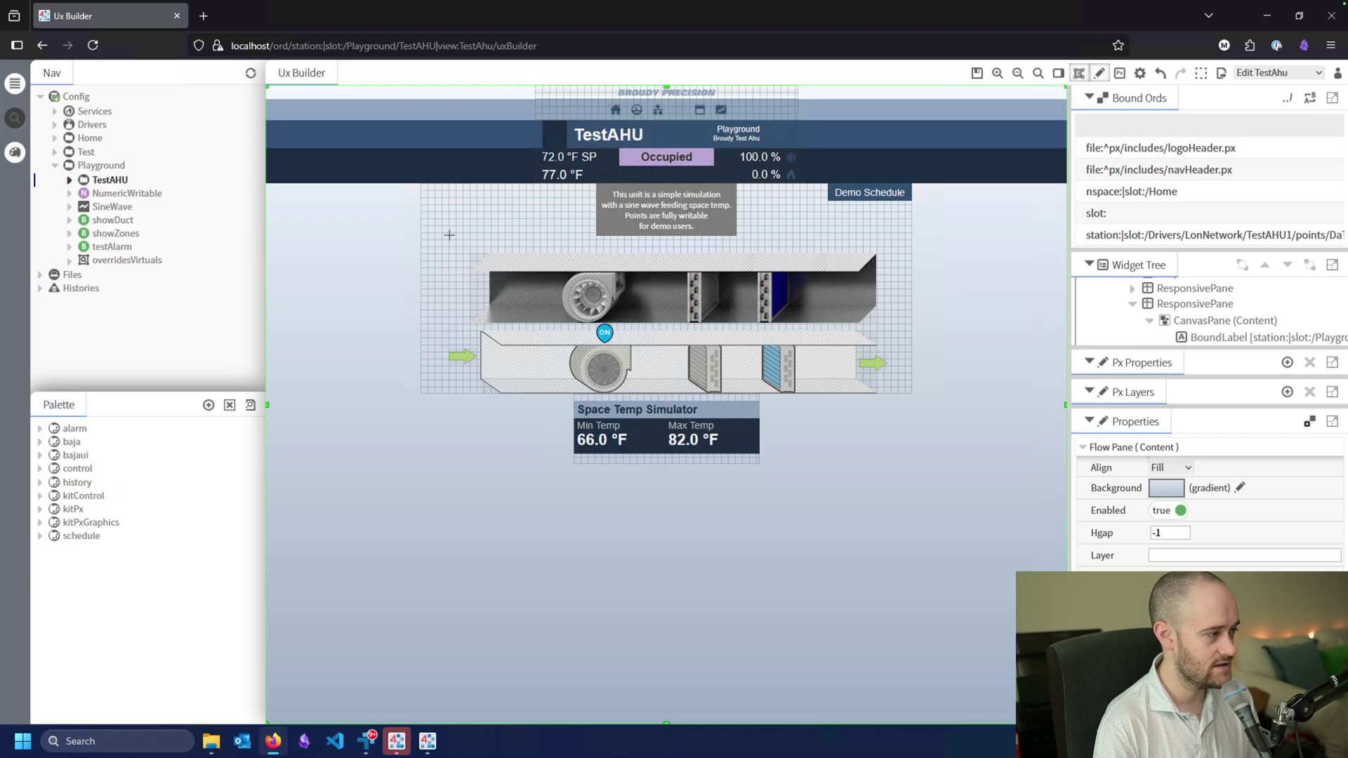
pyautogui.click(440, 258)
pyautogui.click(510, 242)
pyautogui.doubleClick(462, 211)
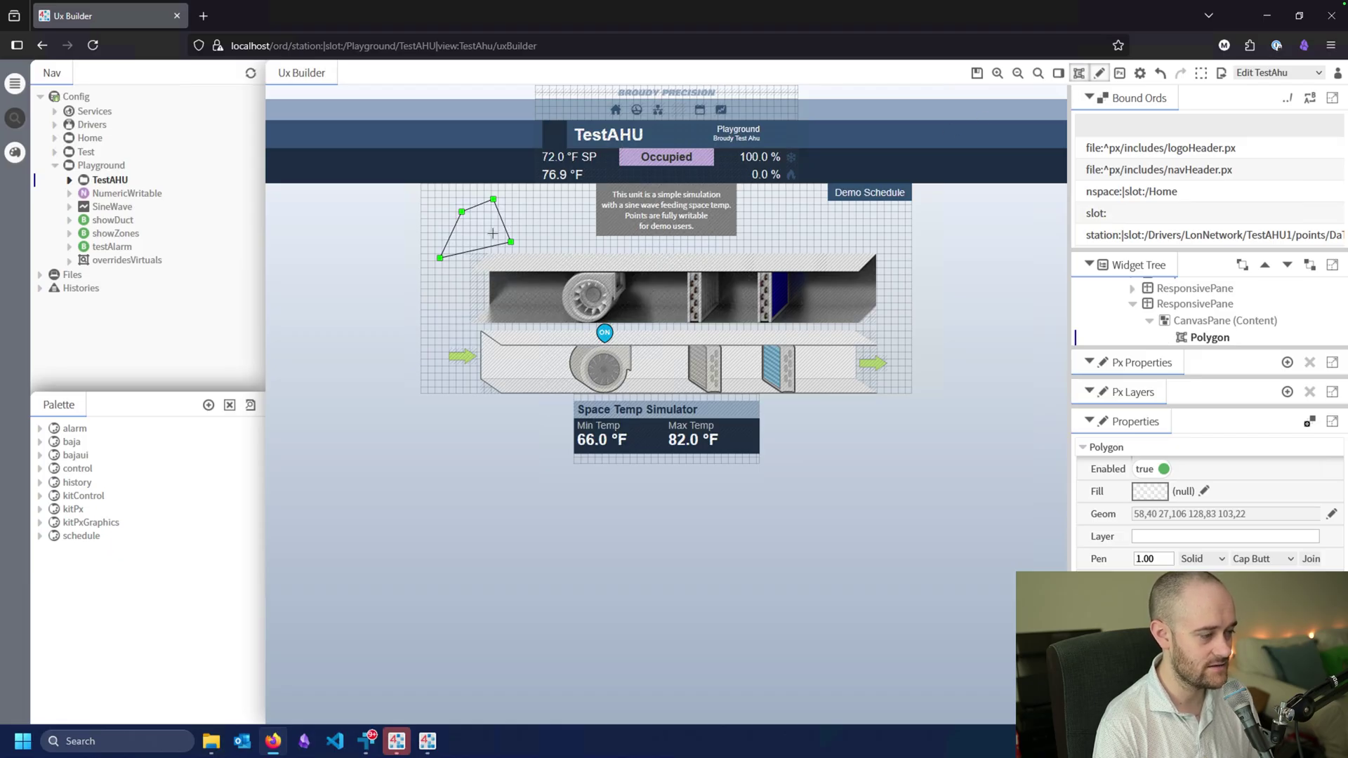
pyautogui.press('Delete')
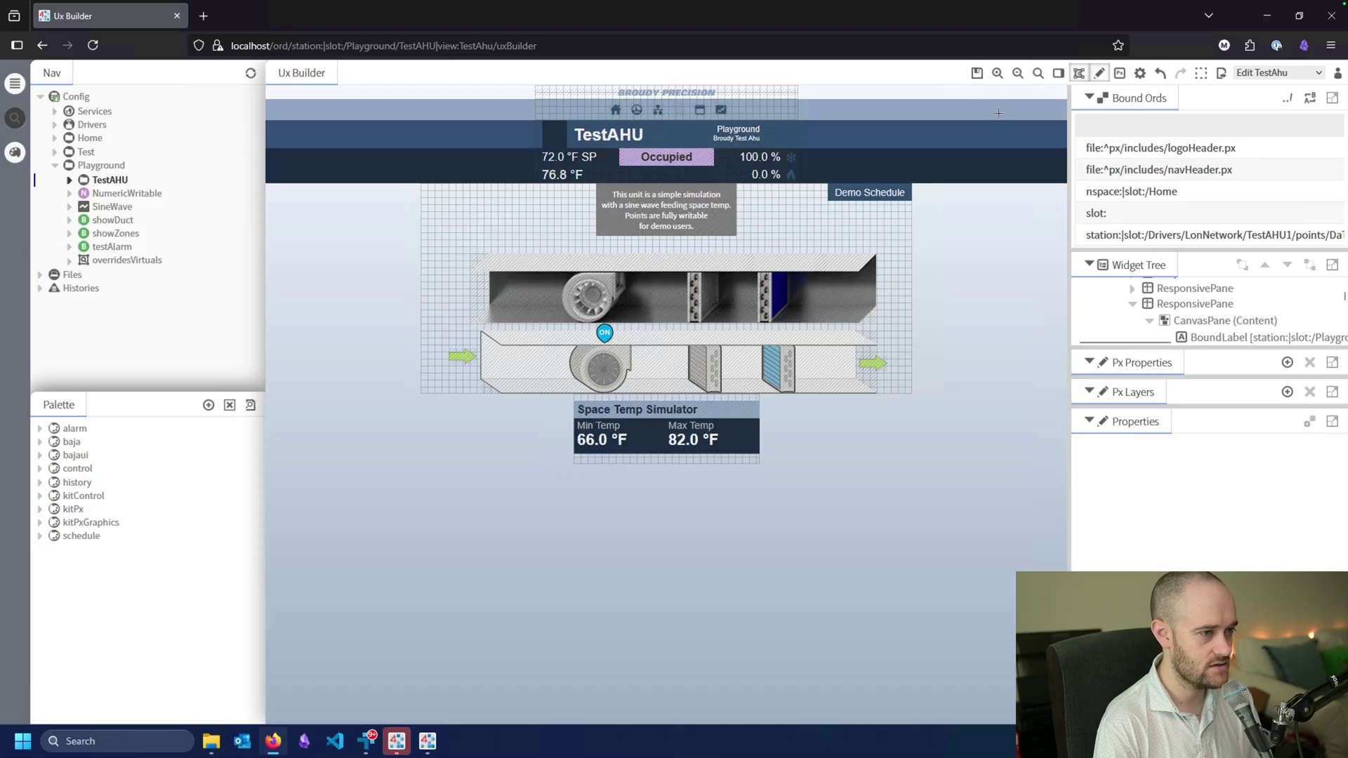